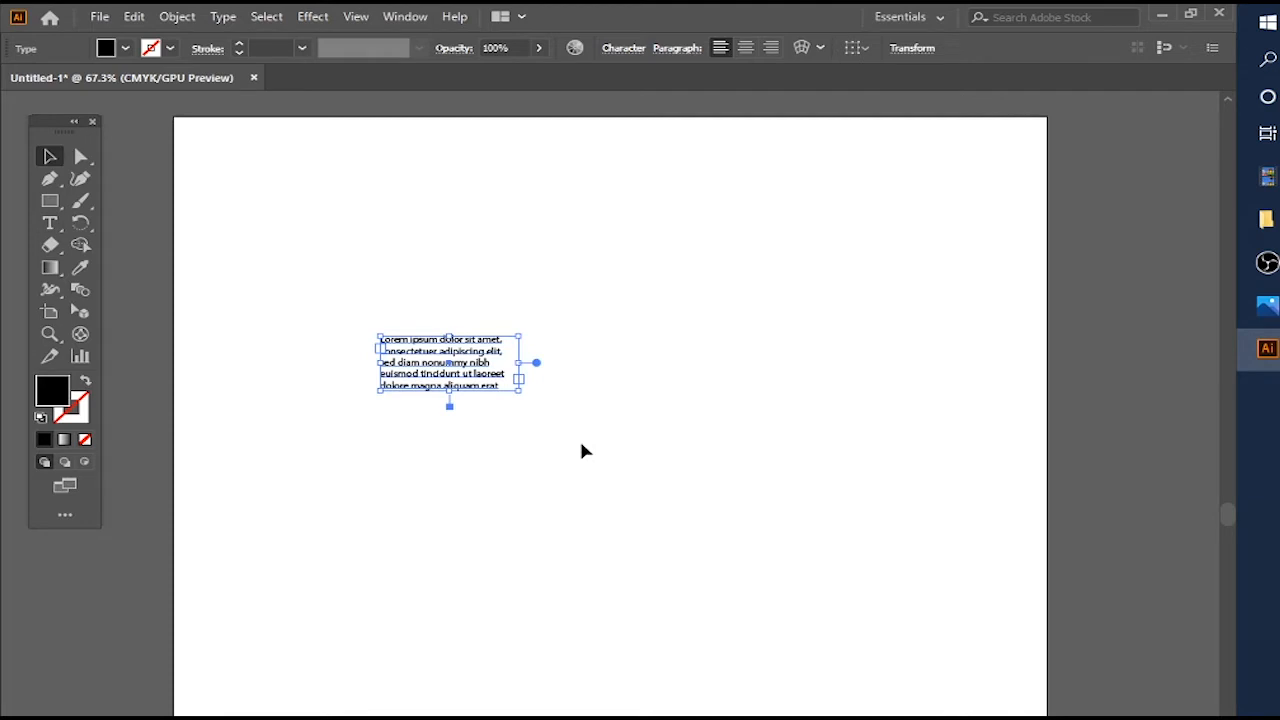
Step: Delete the placeholder paragraph and add a point text consisting of the single letter C in the artboard's upper-left area
{"action": "key", "text": "Delete"}
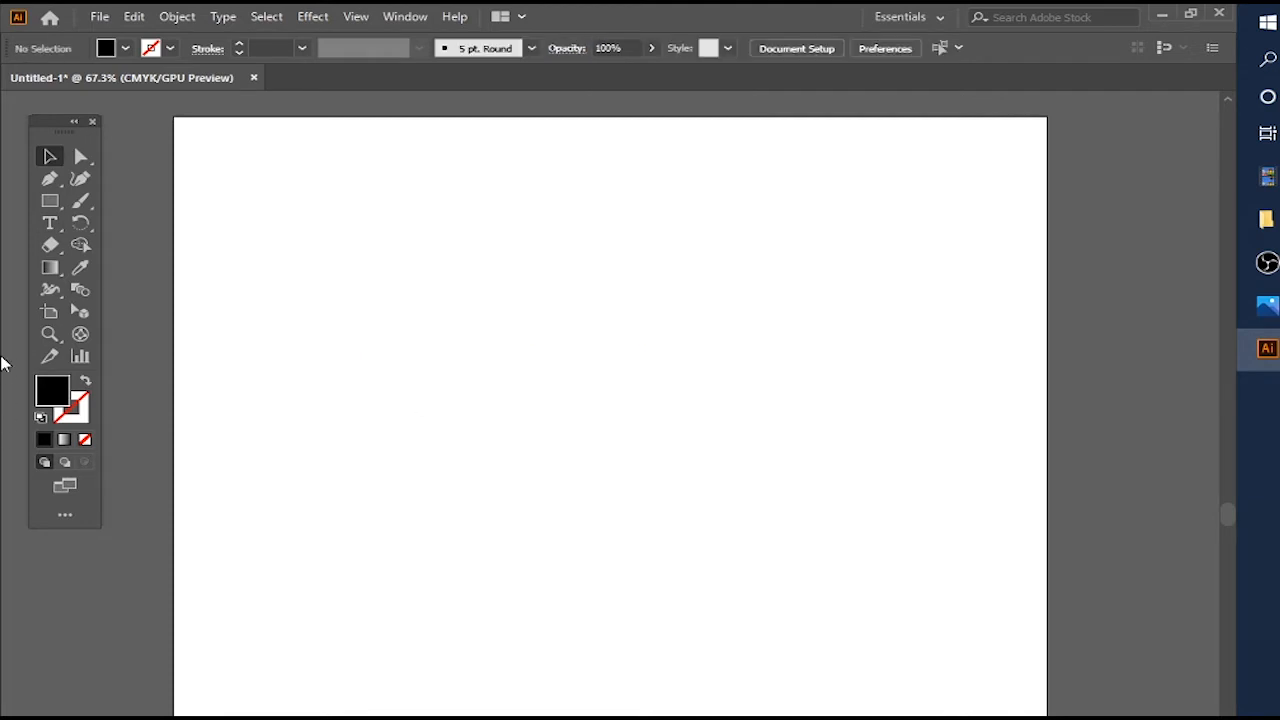
{"action": "left_click", "coordinate": [50, 222]}
{"action": "left_click", "coordinate": [256, 298]}
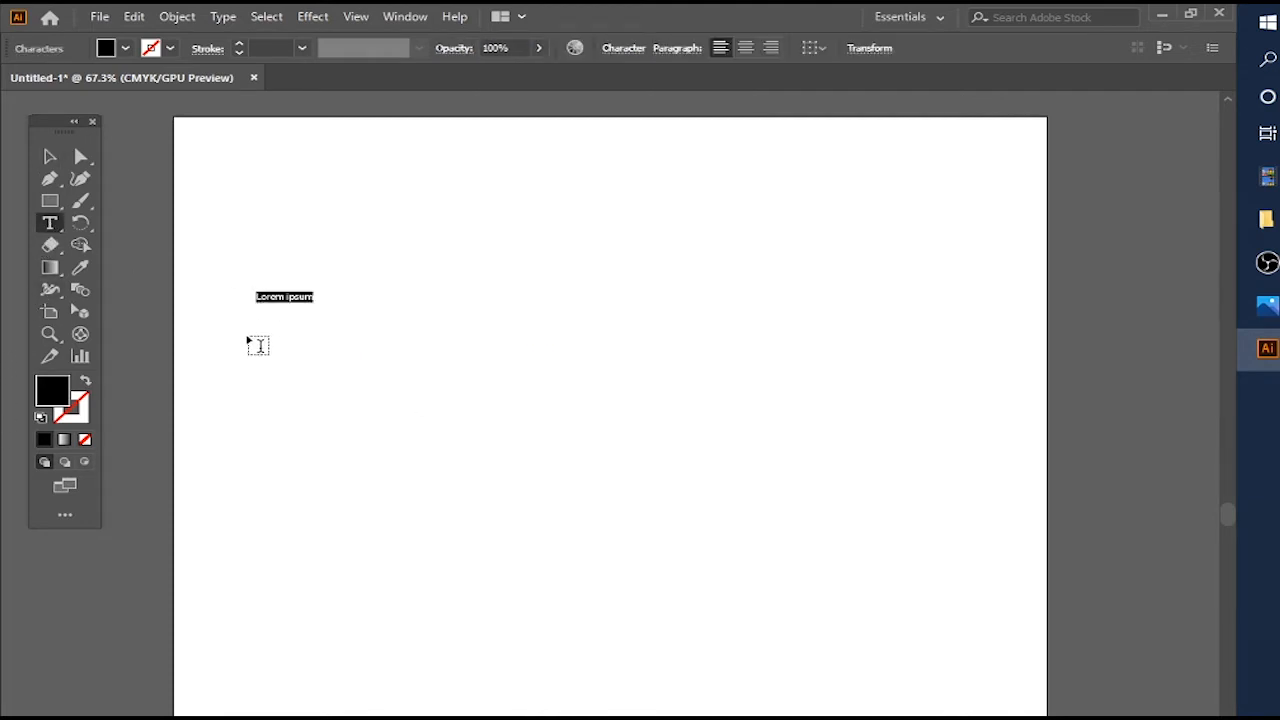
{"action": "type", "text": "q"}
{"action": "left_click", "coordinate": [50, 157]}
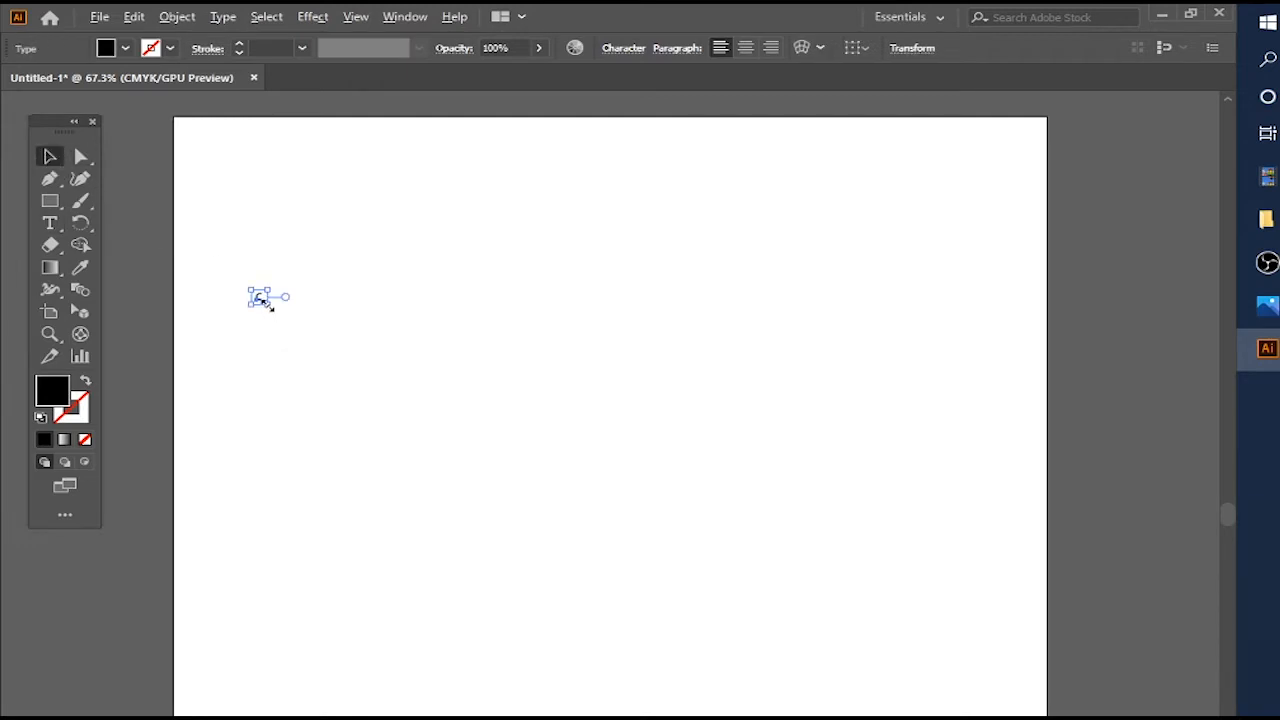
Step: Enlarge the letter C until it takes up most of the artboard's height
{"action": "left_click_drag", "start_coordinate": [266, 302], "coordinate": [371, 494]}
{"action": "left_click_drag", "start_coordinate": [320, 417], "coordinate": [480, 575]}
{"action": "left_click_drag", "start_coordinate": [567, 708], "coordinate": [702, 719]}
{"action": "left_click_drag", "start_coordinate": [541, 718], "coordinate": [649, 705]}
{"action": "scroll", "coordinate": [649, 705], "scroll_direction": "down", "scroll_amount": 8}
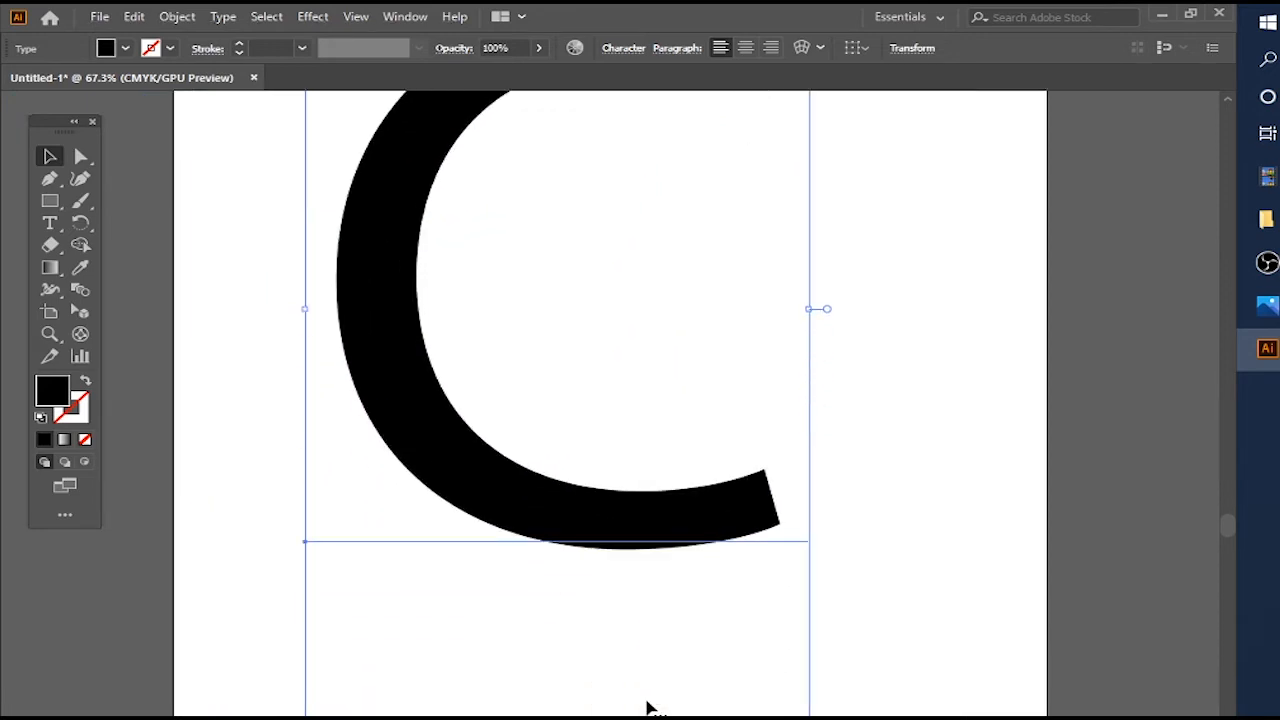
{"action": "scroll", "coordinate": [648, 705], "scroll_direction": "up", "scroll_amount": 7}
{"action": "left_click_drag", "start_coordinate": [809, 465], "coordinate": [858, 466]}
{"action": "scroll", "coordinate": [858, 466], "scroll_direction": "down", "scroll_amount": 4}
{"action": "scroll", "coordinate": [858, 466], "scroll_direction": "right", "scroll_amount": 10}
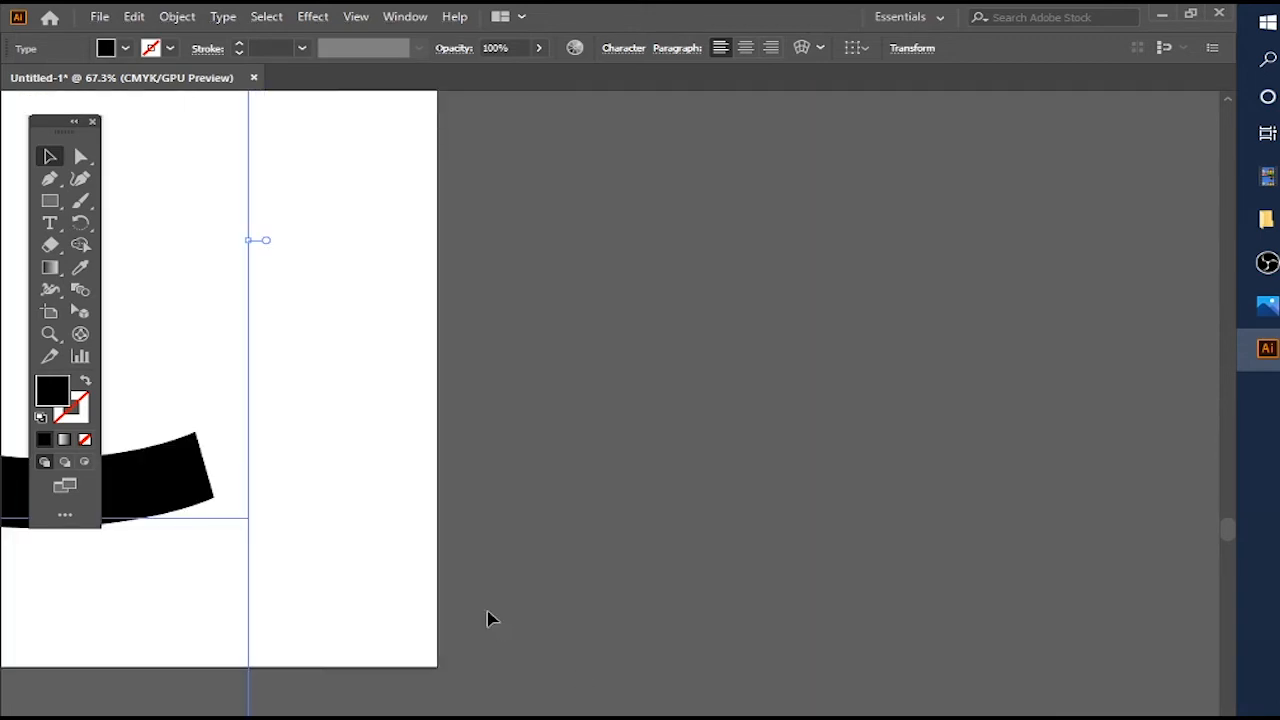
Step: Scale the letter C down slightly and move it lower so it sits fully inside the artboard
{"action": "scroll", "coordinate": [487, 611], "scroll_direction": "up", "scroll_amount": 5}
{"action": "scroll", "coordinate": [495, 618], "scroll_direction": "down", "scroll_amount": 4}
{"action": "scroll", "coordinate": [268, 708], "scroll_direction": "up", "scroll_amount": 3}
{"action": "scroll", "coordinate": [622, 466], "scroll_direction": "down", "scroll_amount": 2}
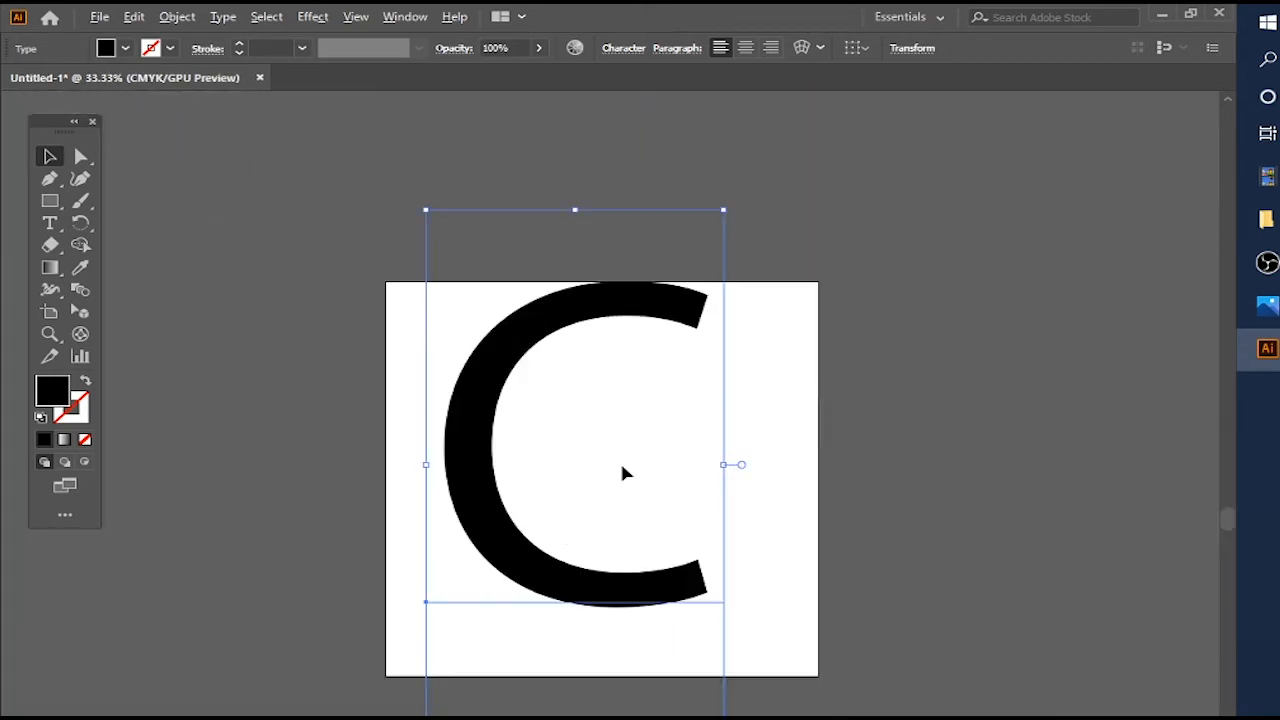
{"action": "scroll", "coordinate": [622, 472], "scroll_direction": "up", "scroll_amount": 2}
{"action": "scroll", "coordinate": [586, 529], "scroll_direction": "down", "scroll_amount": 1}
{"action": "left_click_drag", "start_coordinate": [808, 431], "coordinate": [780, 431]}
{"action": "left_click_drag", "start_coordinate": [631, 593], "coordinate": [650, 635]}
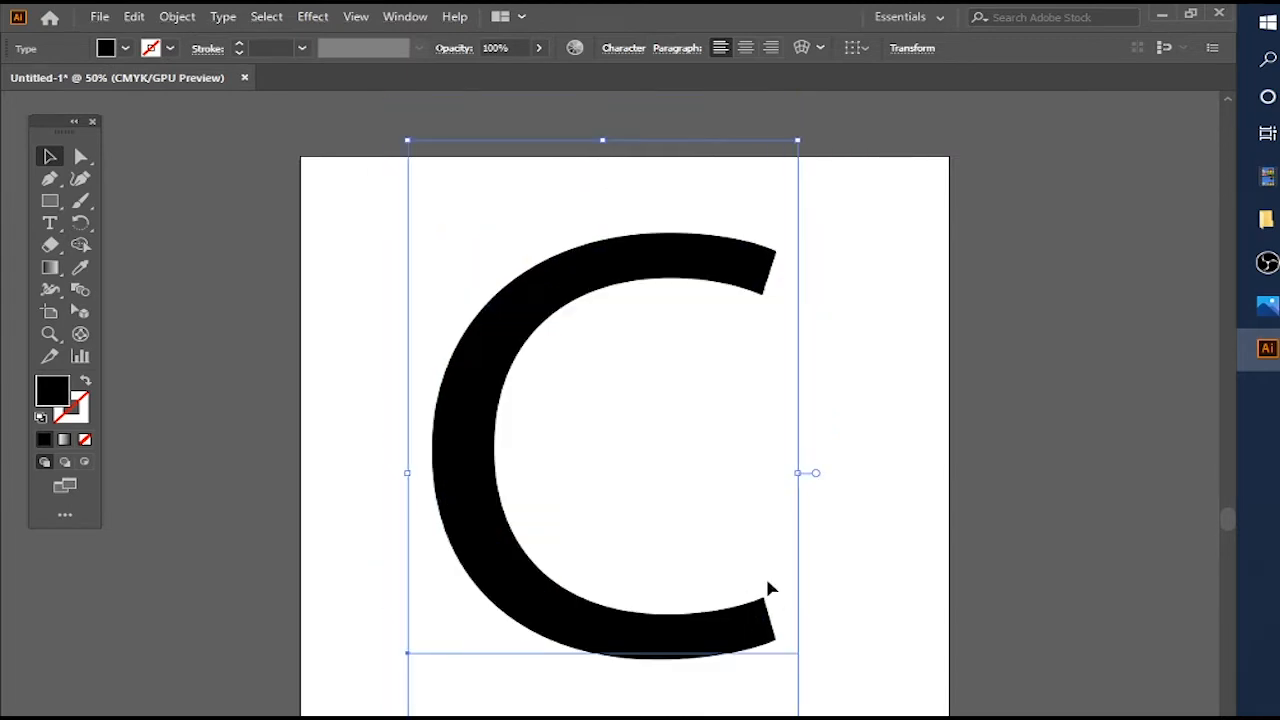
{"action": "left_click", "coordinate": [600, 322]}
{"action": "right_click", "coordinate": [520, 291]}
{"action": "left_click", "coordinate": [494, 345]}
{"action": "right_click", "coordinate": [495, 346]}
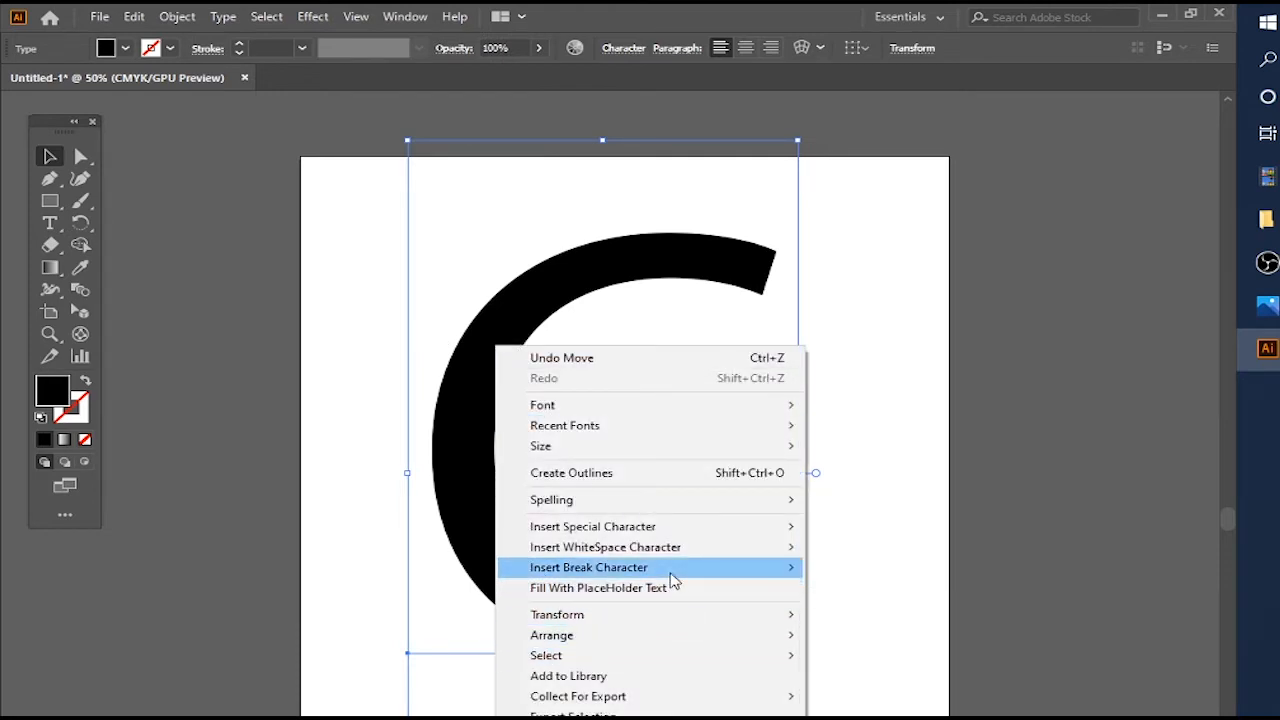
{"action": "mouse_move", "coordinate": [660, 571]}
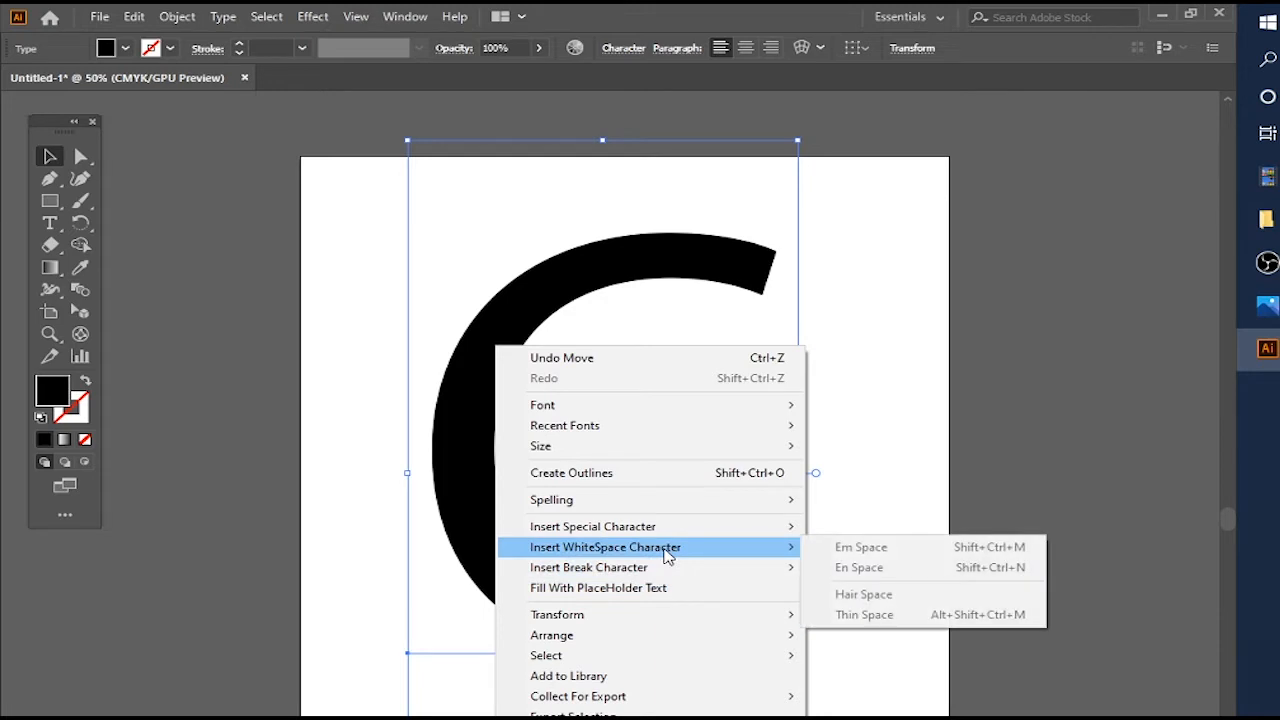
{"action": "left_click", "coordinate": [866, 383]}
{"action": "left_click", "coordinate": [514, 366]}
{"action": "double_click", "coordinate": [514, 366]}
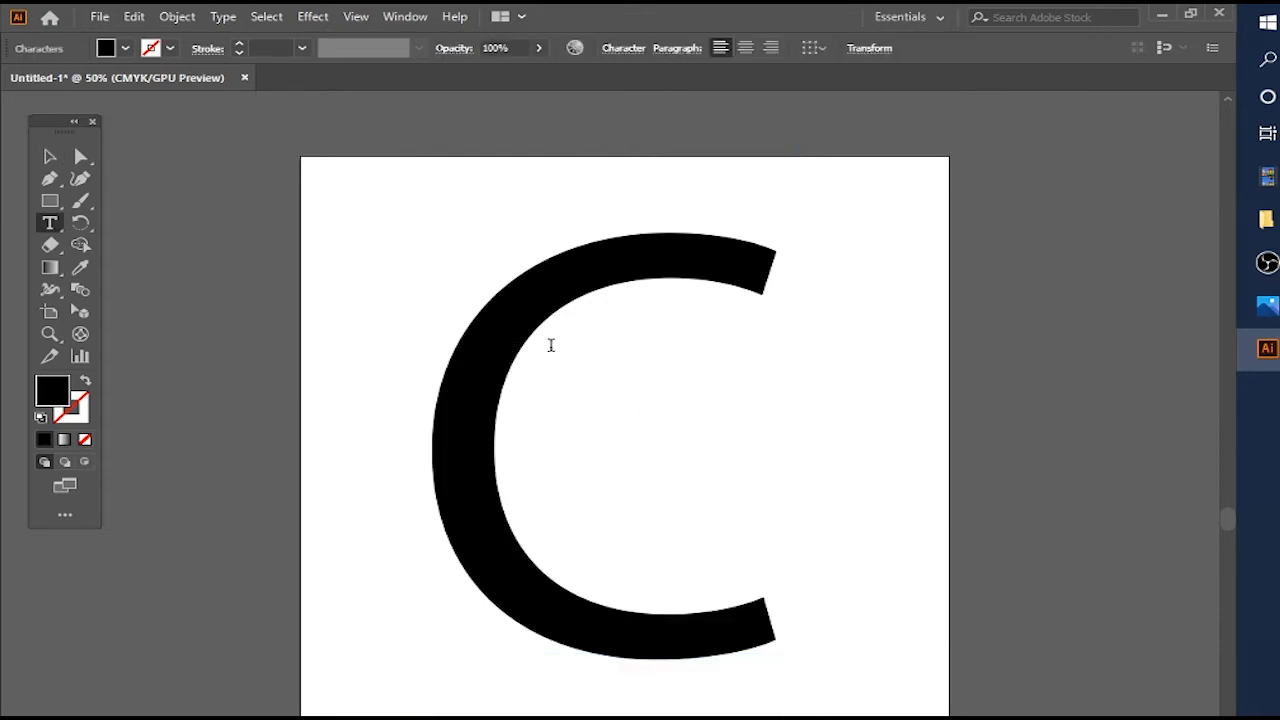
{"action": "key", "text": "ctrl+a"}
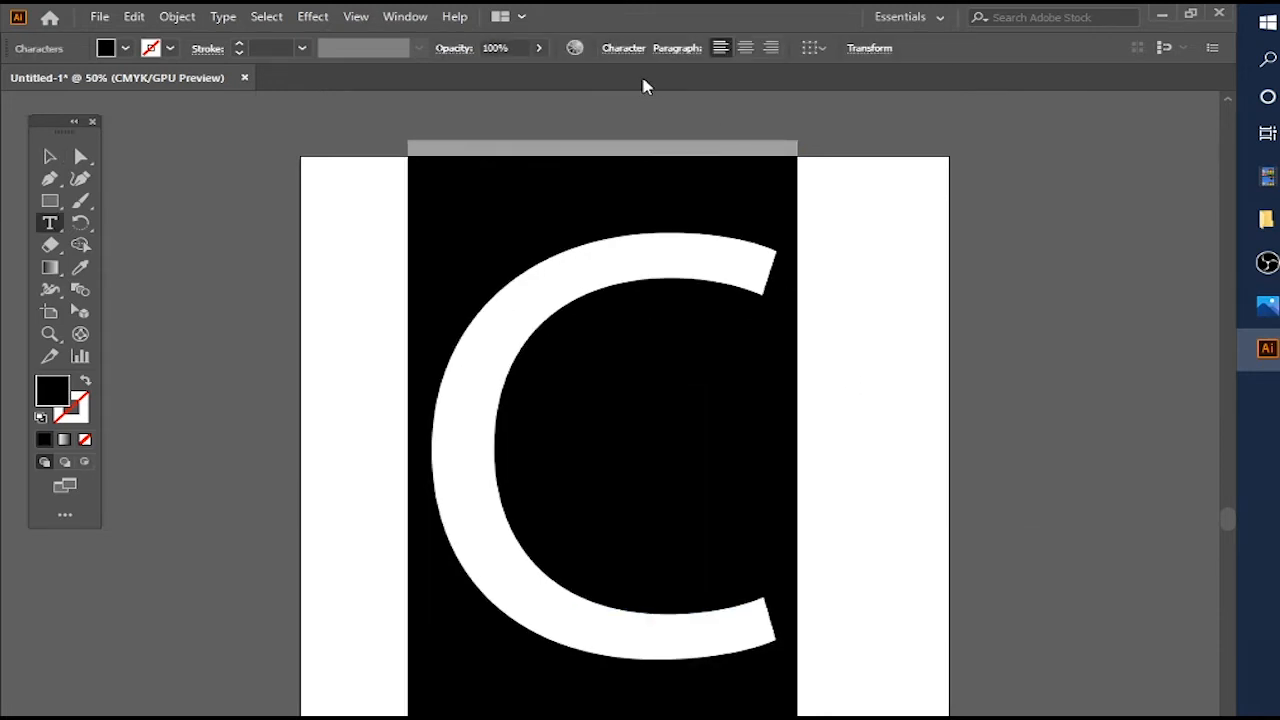
{"action": "key", "text": "Escape"}
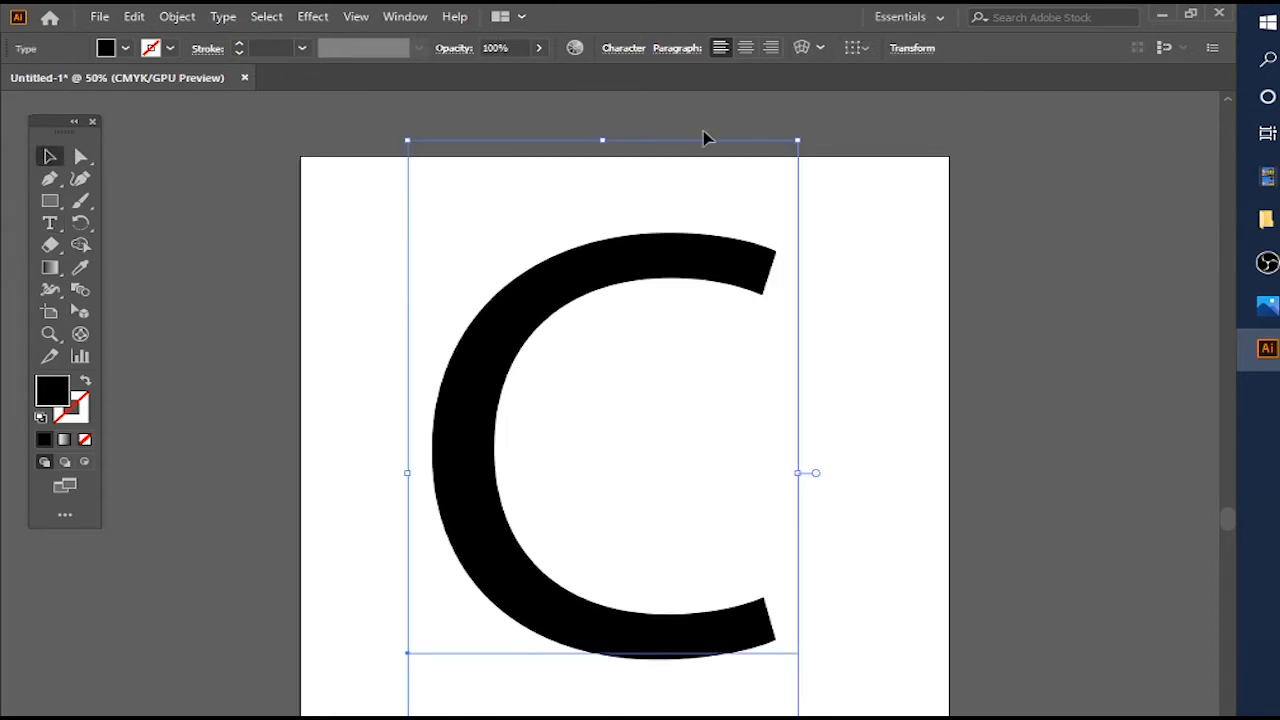
{"action": "left_click", "coordinate": [897, 187]}
{"action": "left_click", "coordinate": [702, 255]}
{"action": "key", "text": "t"}
{"action": "double_click", "coordinate": [549, 292]}
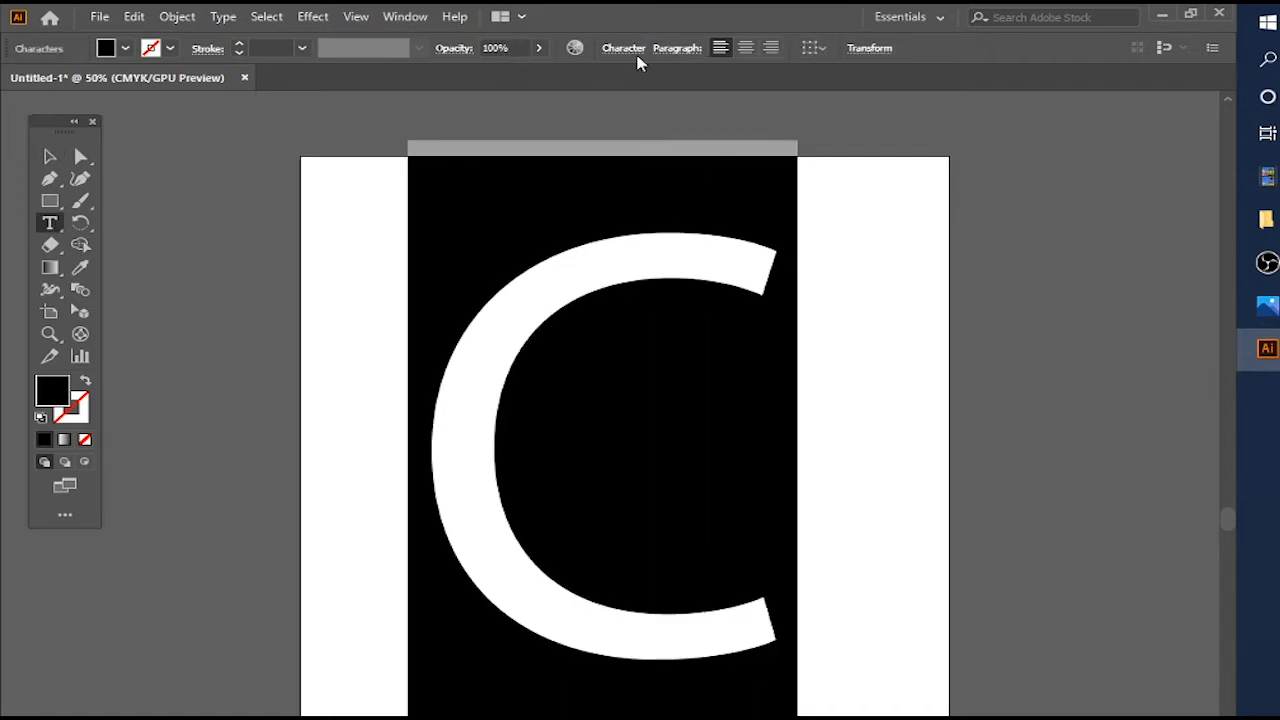
{"action": "left_click", "coordinate": [678, 48]}
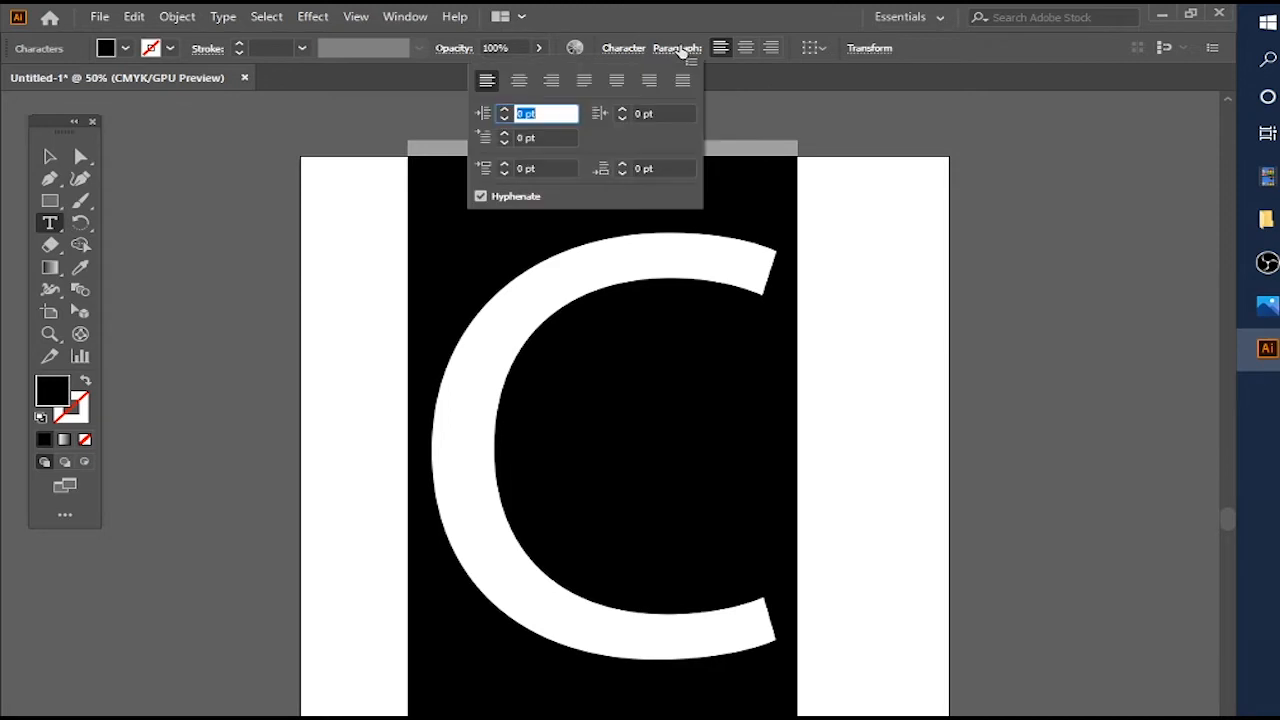
{"action": "key", "text": "Escape"}
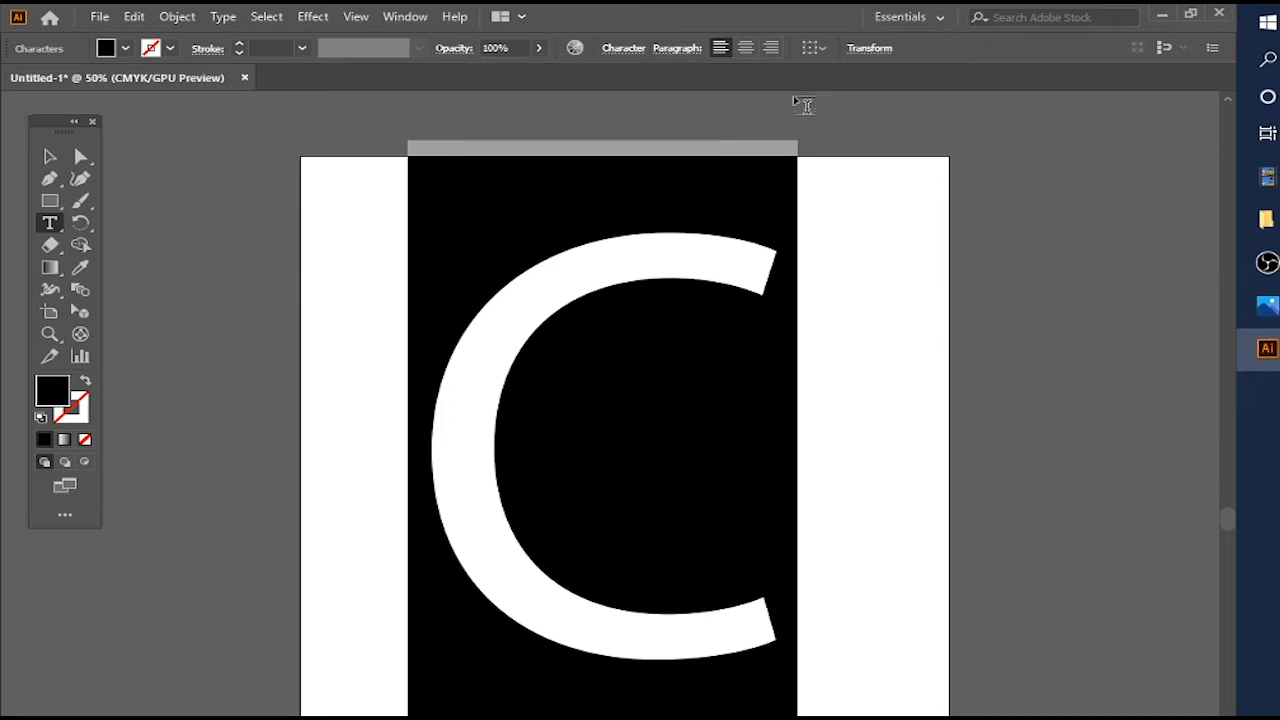
{"action": "left_click", "coordinate": [49, 156]}
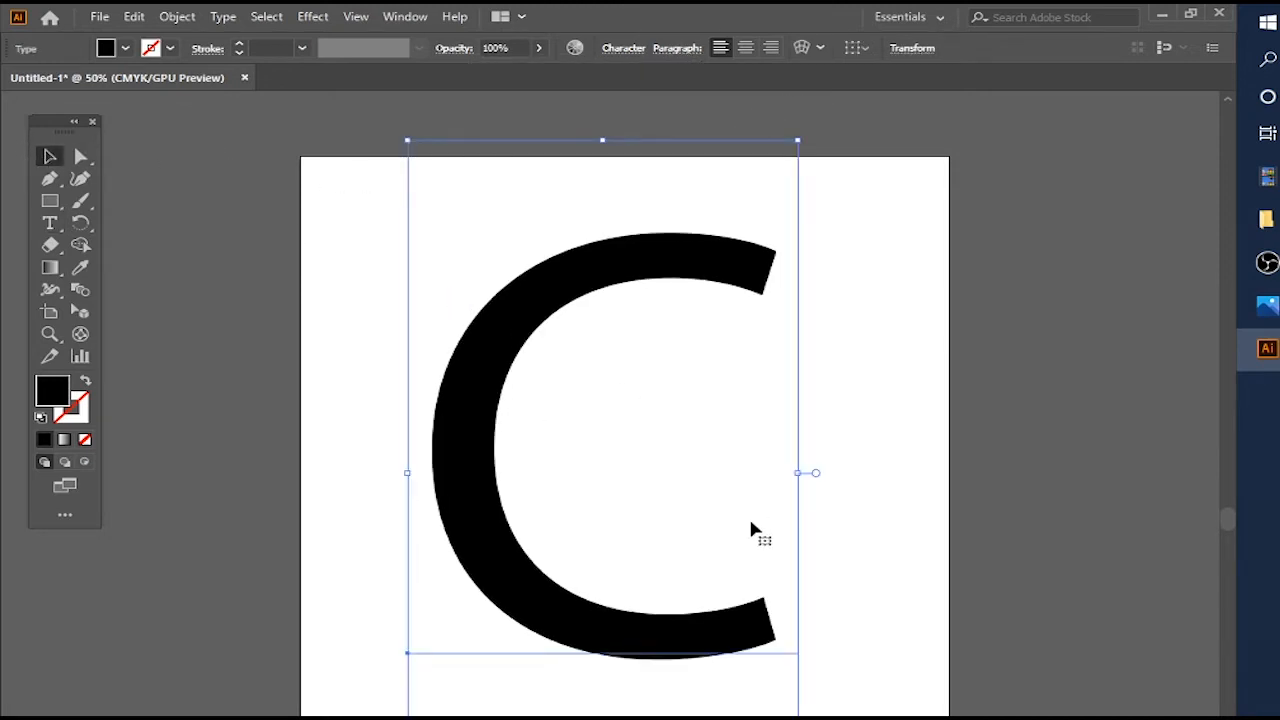
Step: Convert the letter C to outlines and swap its fill and stroke to get a black outline without fill
{"action": "right_click", "coordinate": [594, 262]}
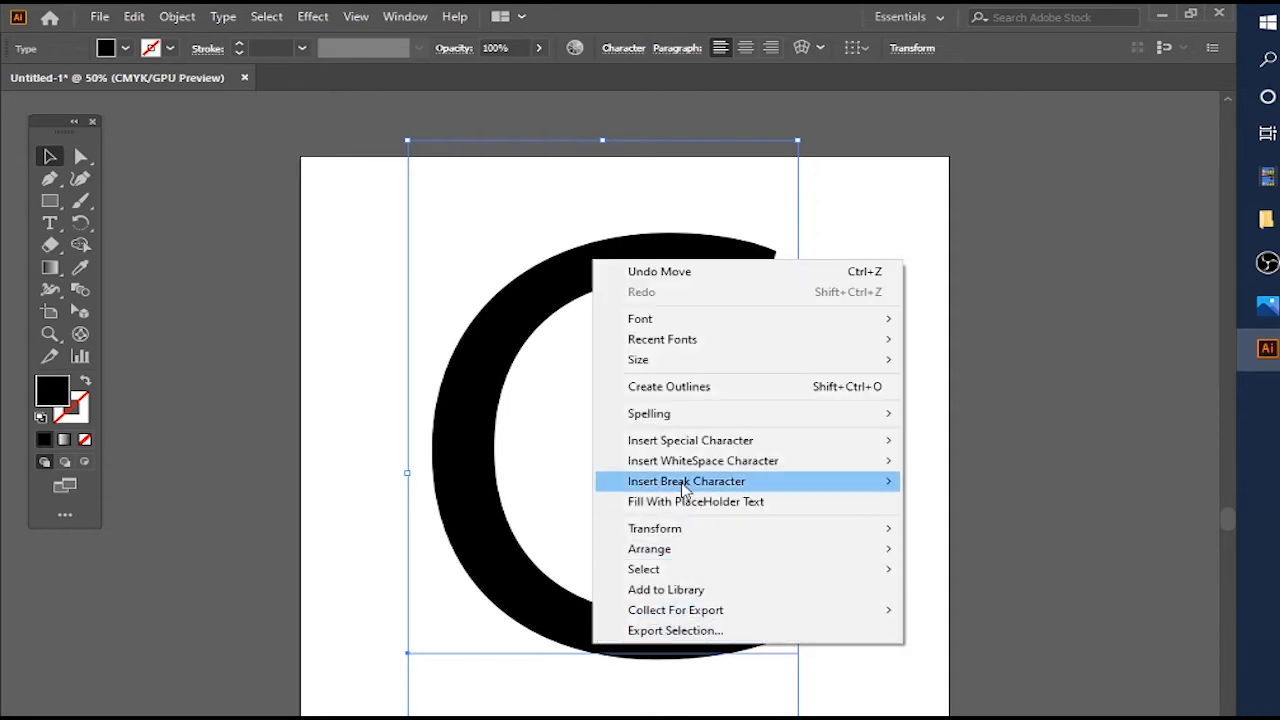
{"action": "left_click", "coordinate": [703, 388]}
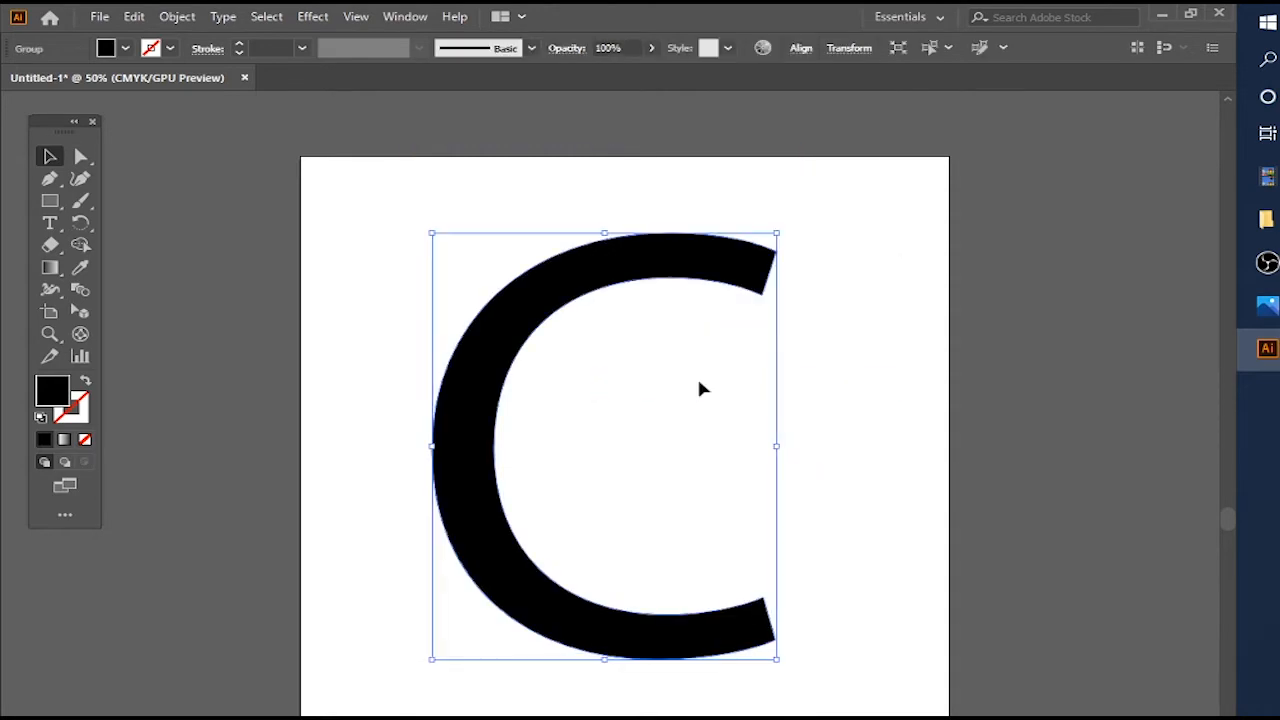
{"action": "left_click", "coordinate": [84, 384]}
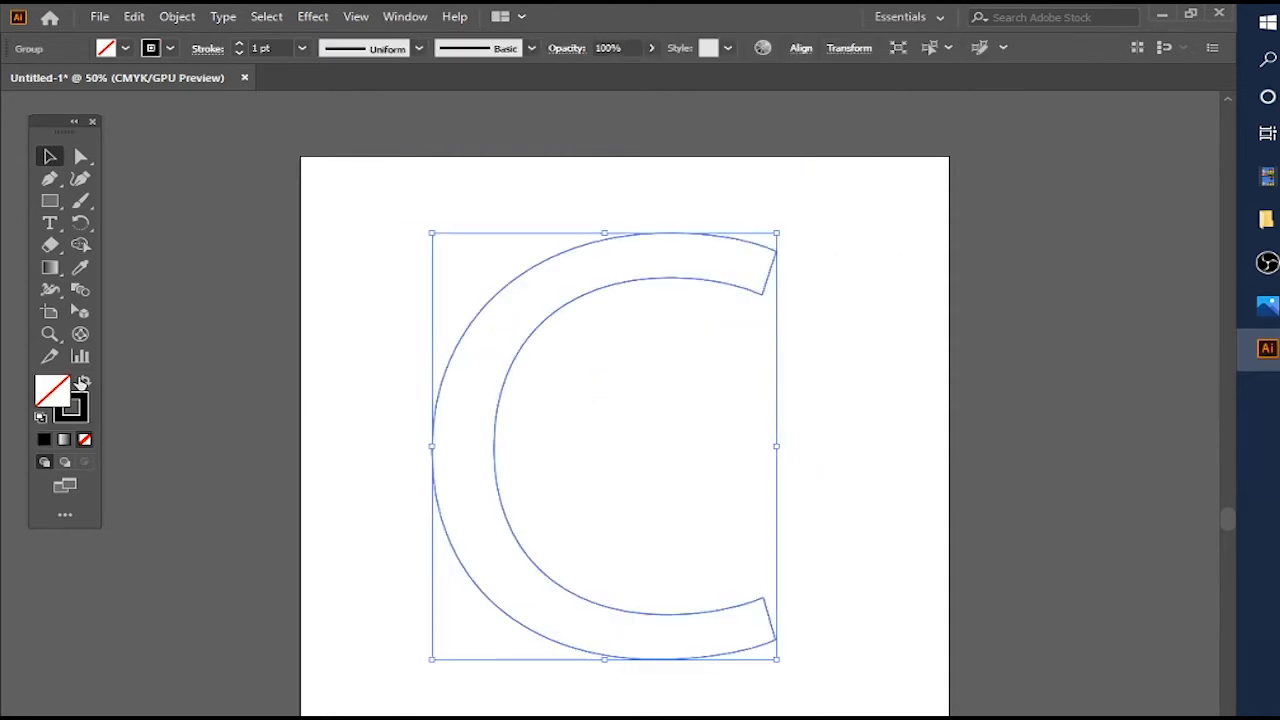
{"action": "left_click", "coordinate": [811, 591]}
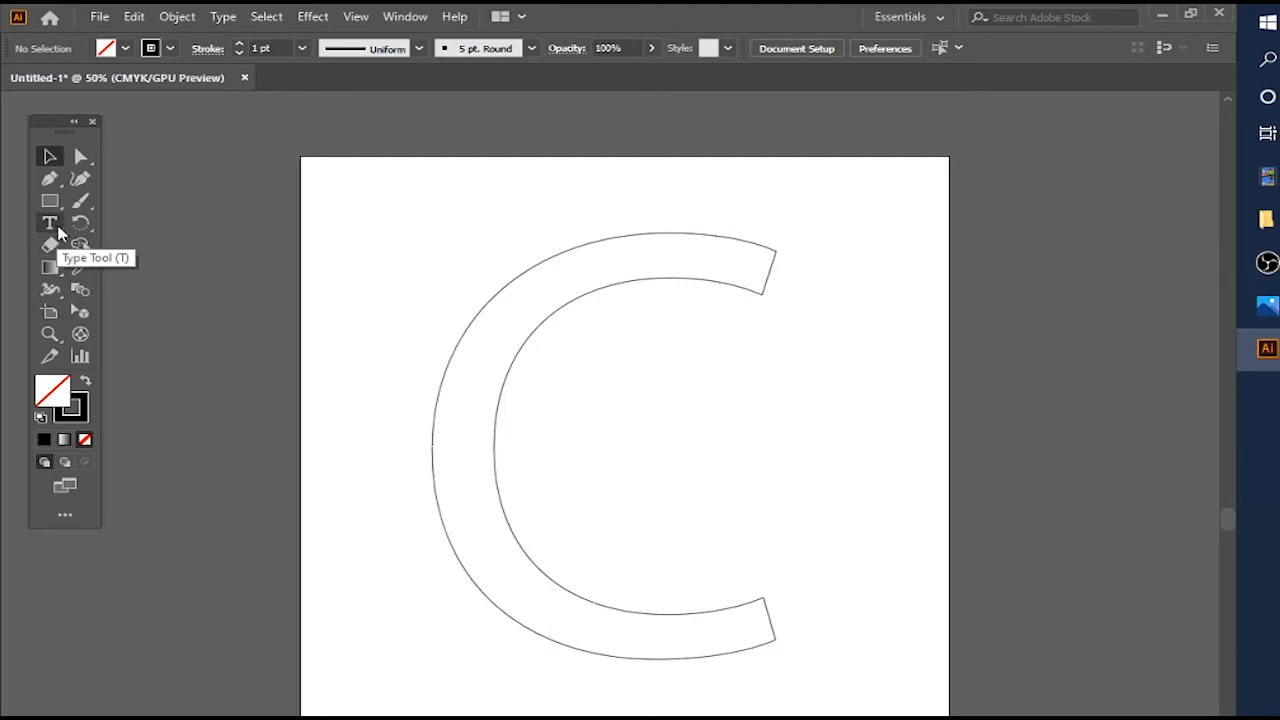
{"action": "left_click", "coordinate": [86, 204]}
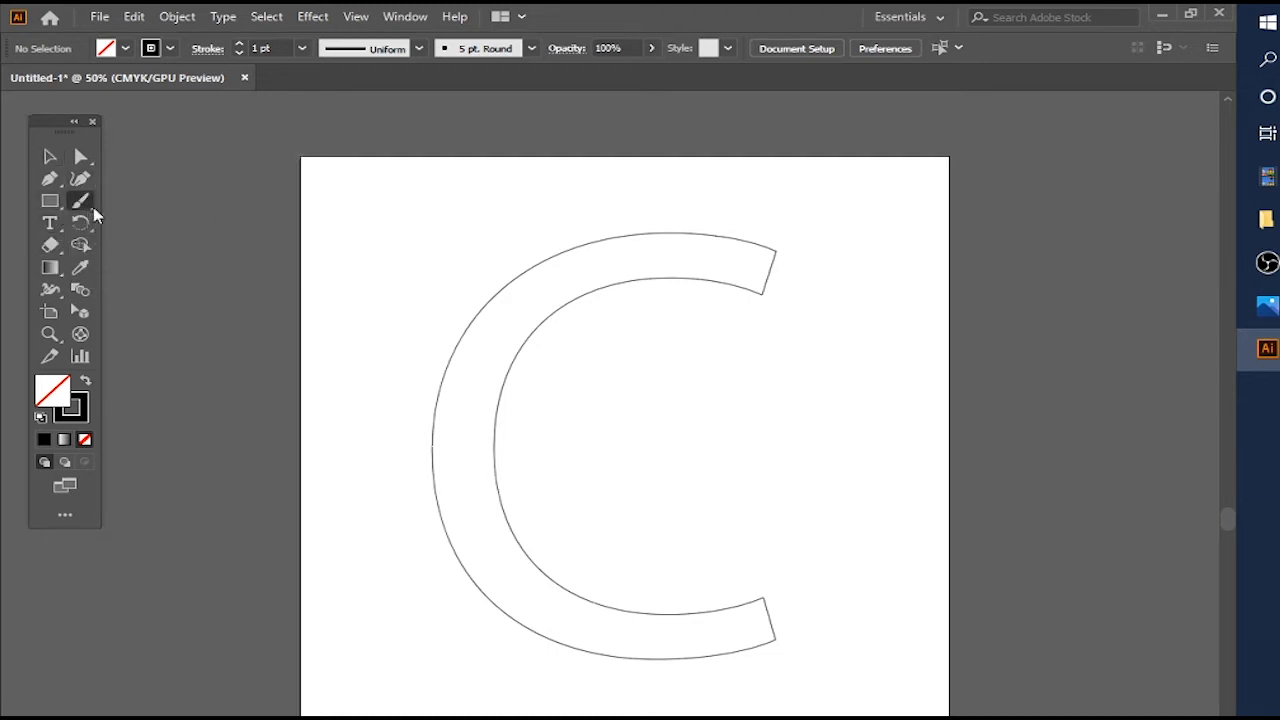
{"action": "left_click", "coordinate": [90, 206]}
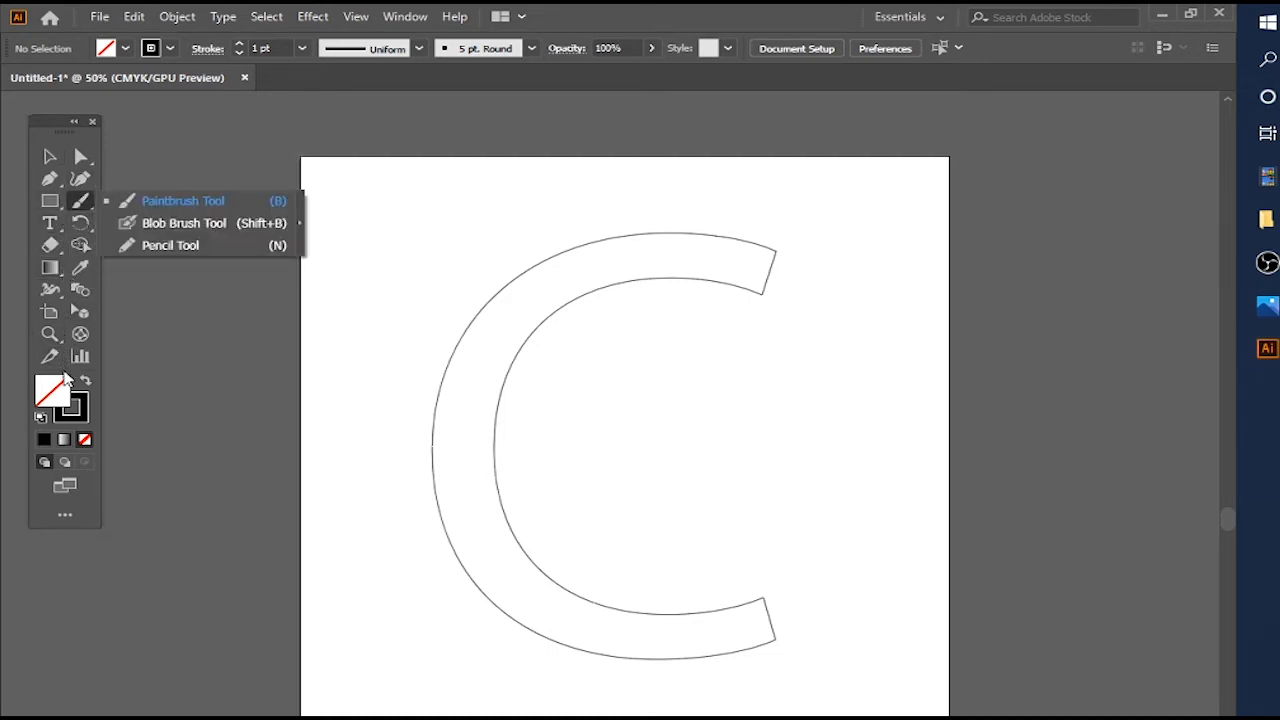
{"action": "left_click", "coordinate": [52, 358]}
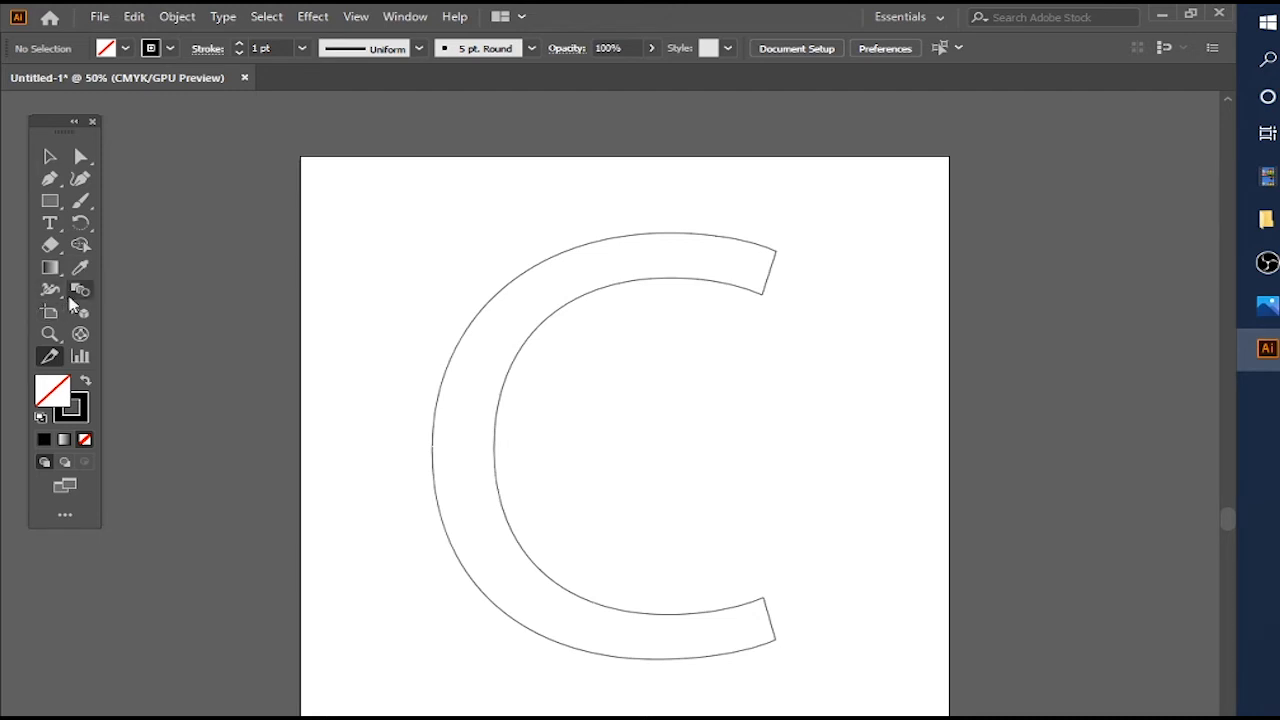
{"action": "left_click", "coordinate": [56, 297]}
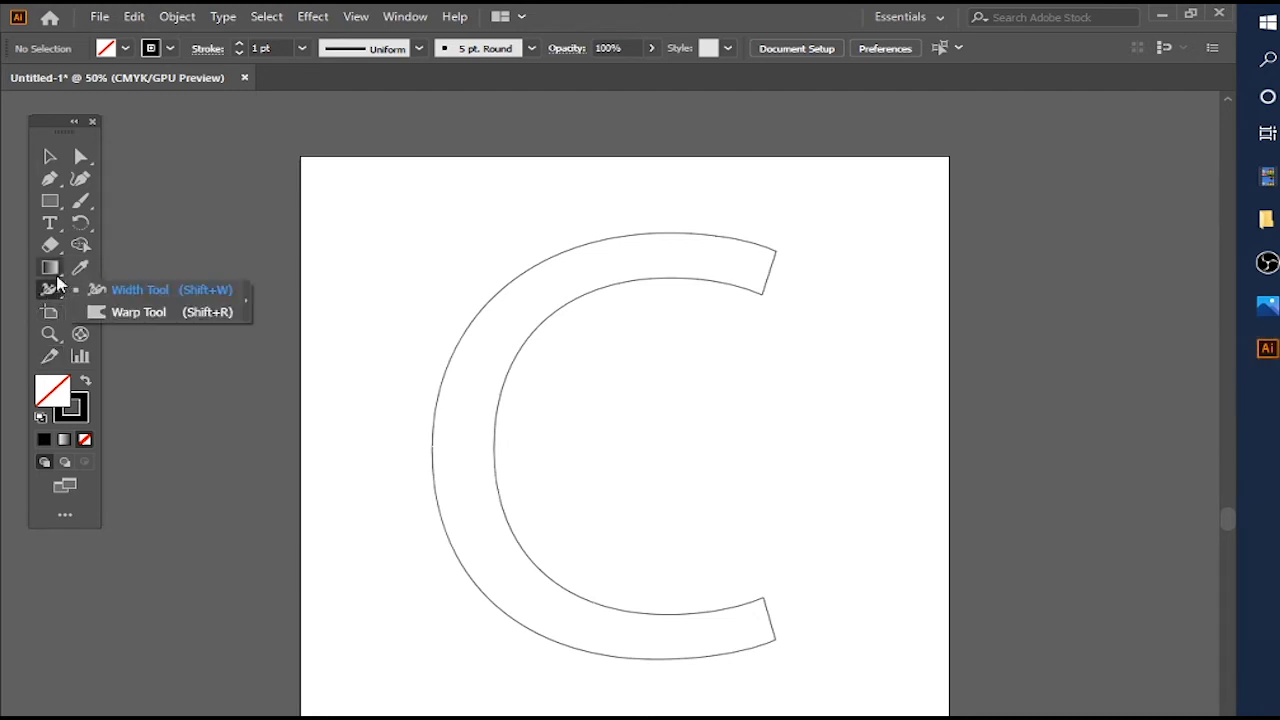
{"action": "left_click", "coordinate": [52, 266]}
Step: Cut the C outline with the Scissors tool at its two outer corner anchors and delete the short edge at the upper end
{"action": "left_click", "coordinate": [51, 245]}
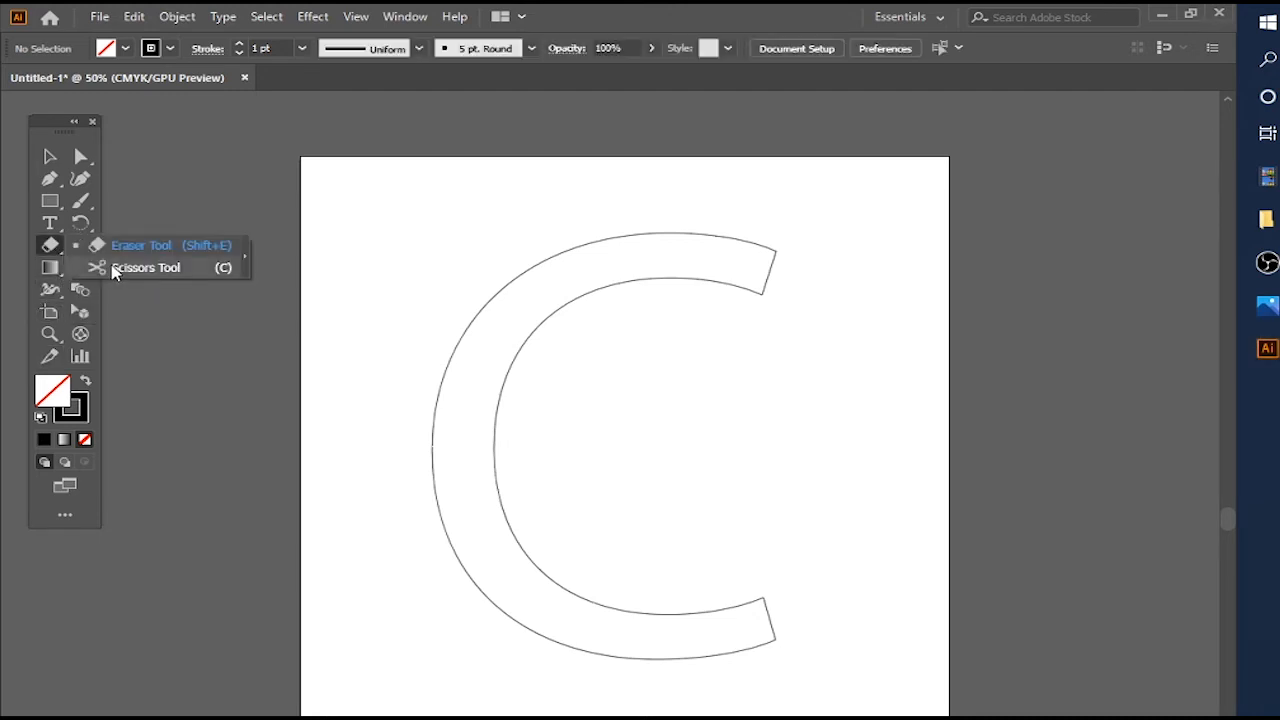
{"action": "left_click", "coordinate": [140, 267]}
{"action": "left_click", "coordinate": [777, 640]}
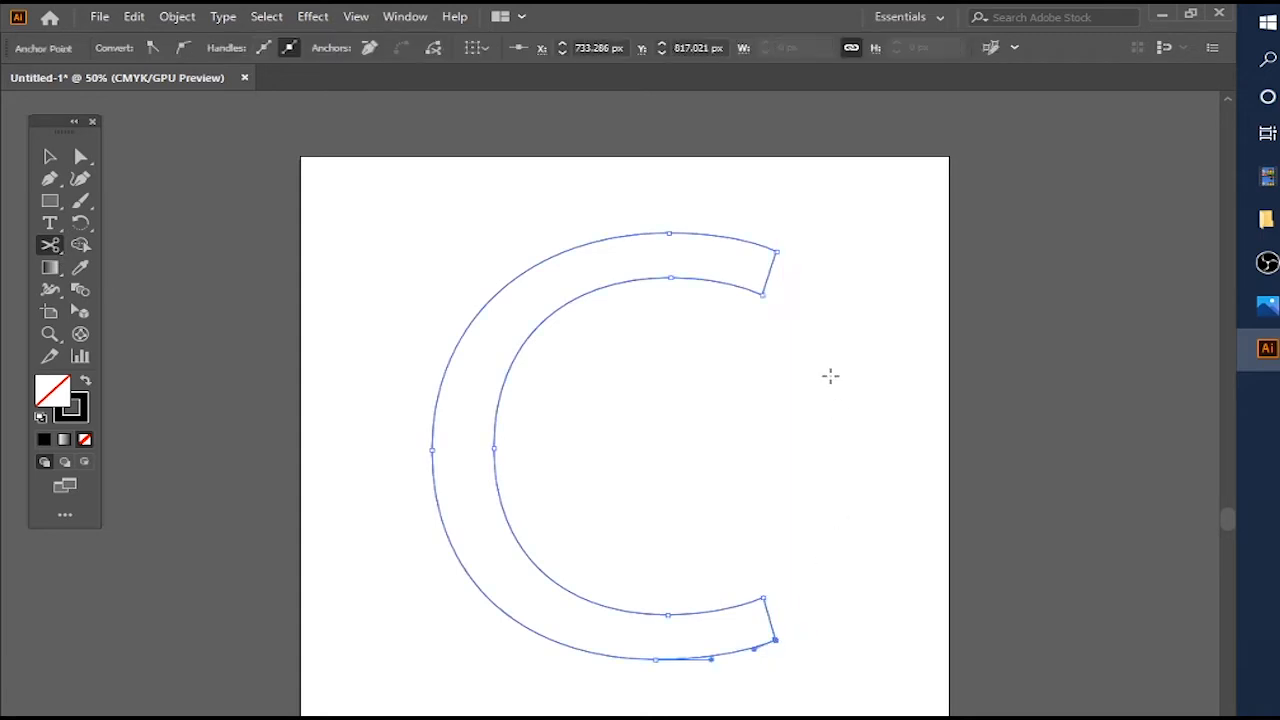
{"action": "left_click", "coordinate": [777, 252]}
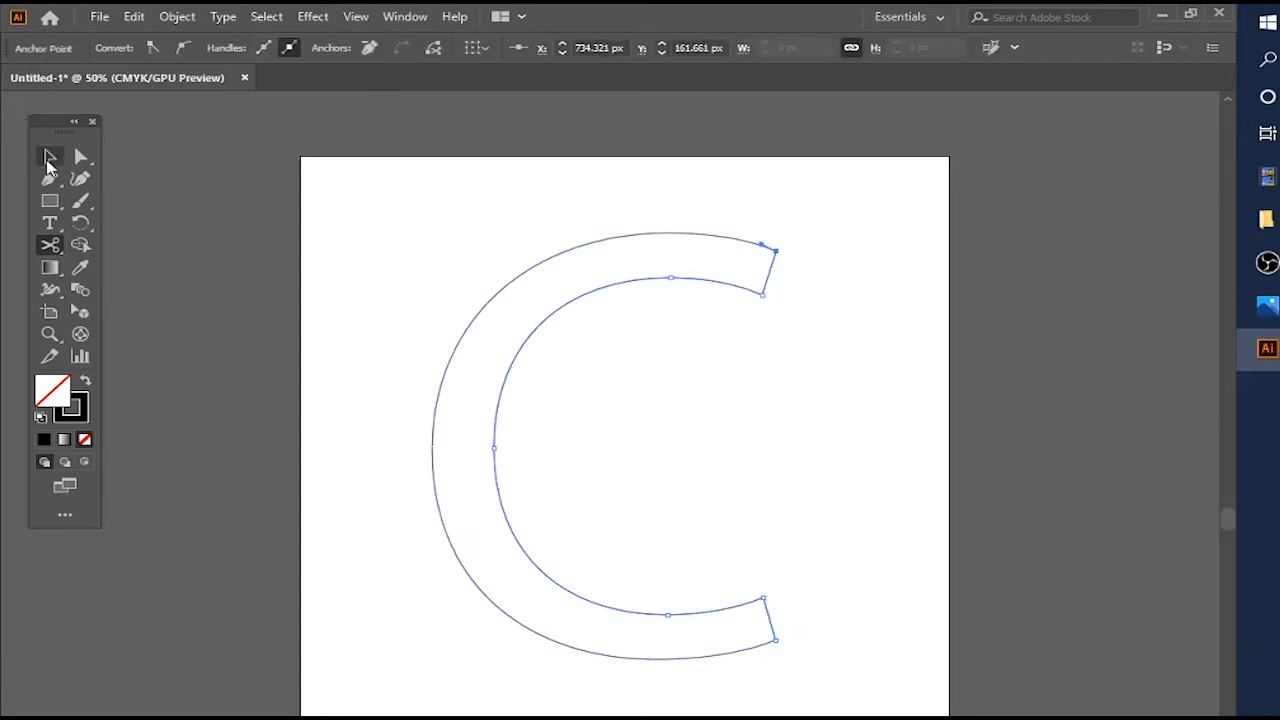
{"action": "key", "text": "v"}
{"action": "key", "text": "Delete"}
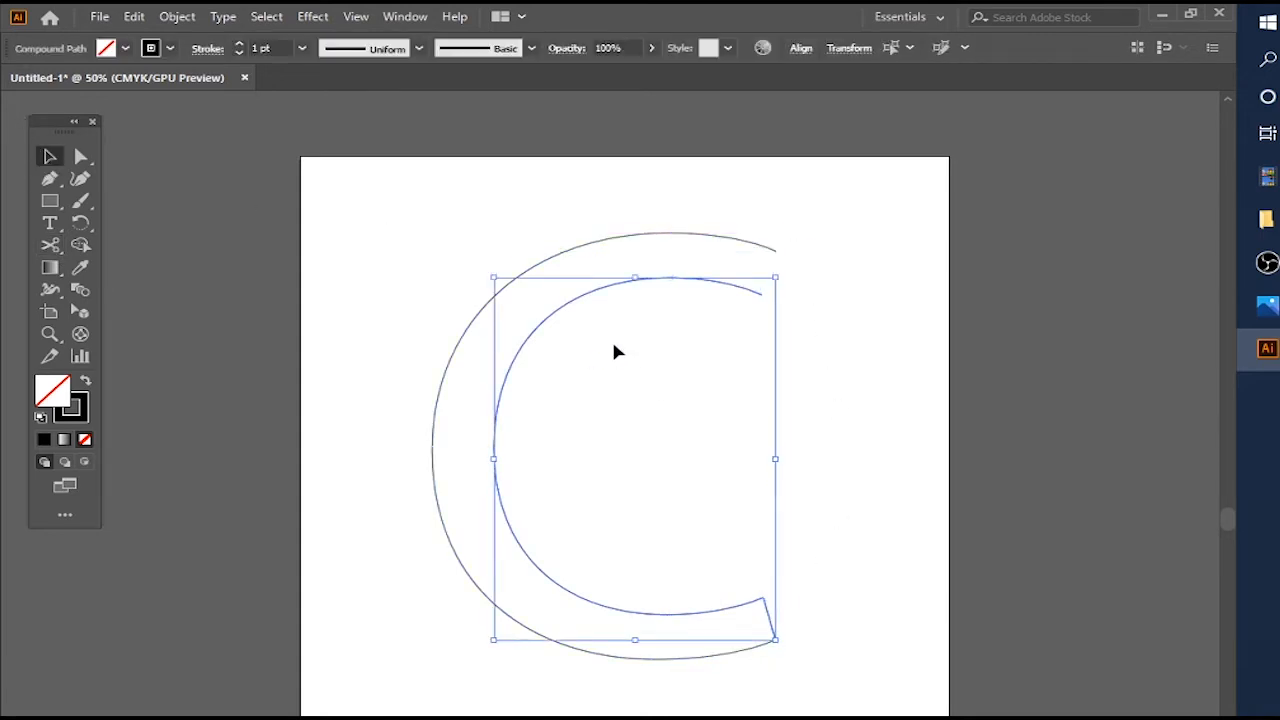
{"action": "left_click", "coordinate": [612, 428]}
{"action": "left_click", "coordinate": [503, 543]}
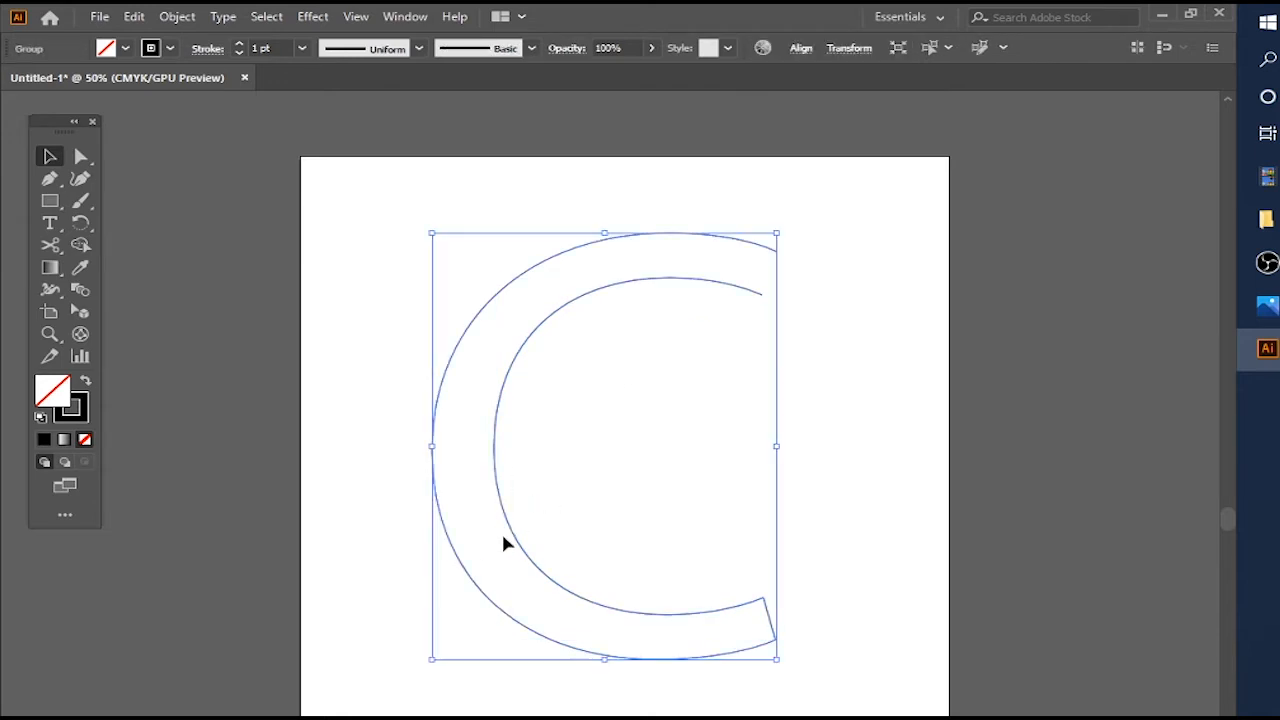
{"action": "key", "text": "Delete"}
{"action": "key", "text": "ctrl+z"}
{"action": "left_click_drag", "start_coordinate": [510, 525], "coordinate": [509, 526]}
{"action": "left_click", "coordinate": [675, 470]}
{"action": "left_click", "coordinate": [763, 598]}
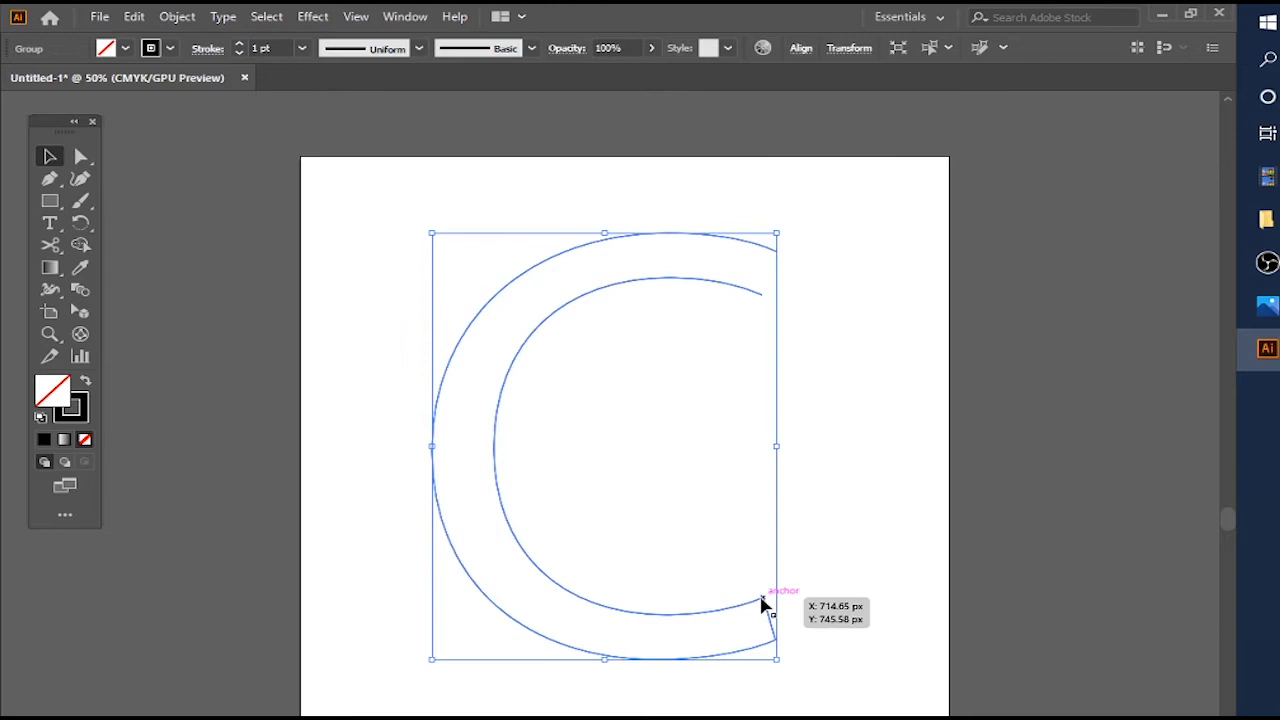
{"action": "left_click", "coordinate": [831, 531]}
{"action": "left_click_drag", "start_coordinate": [518, 352], "coordinate": [529, 350]}
{"action": "left_click", "coordinate": [592, 336]}
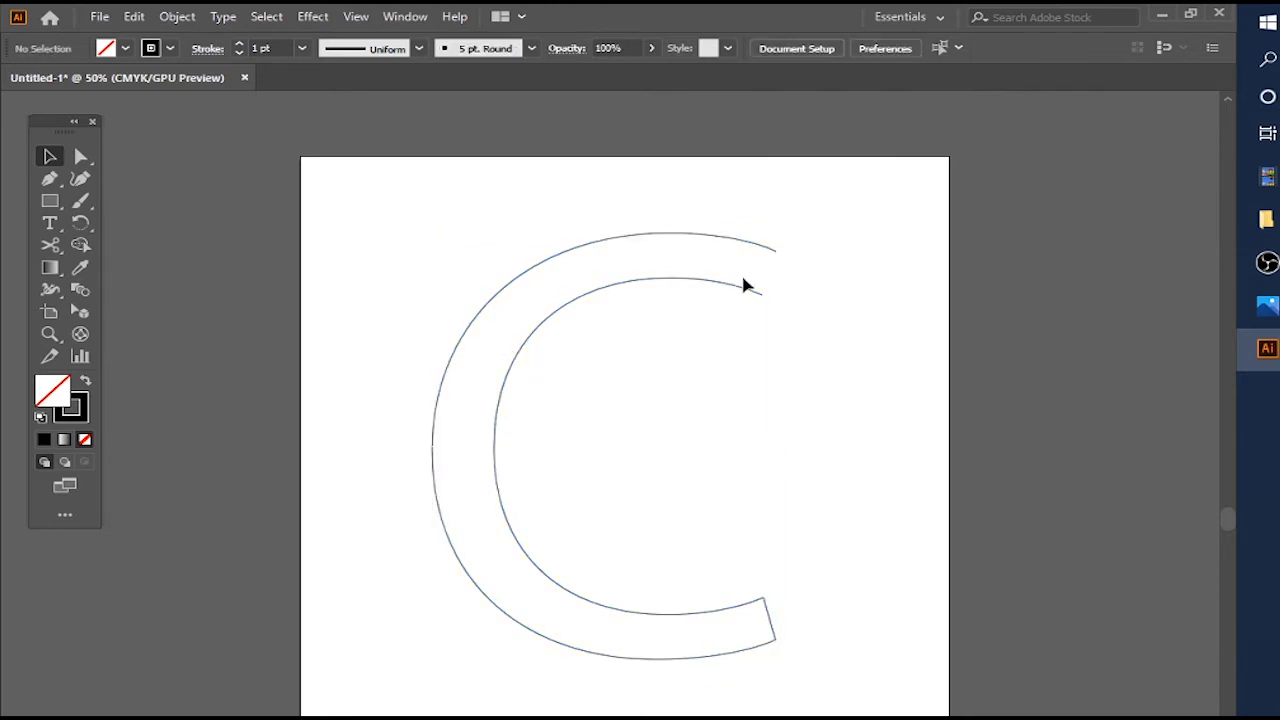
Step: Delete the C's inner curve and lower end edge with the Direct Selection tool, keeping only the outer curve
{"action": "left_click_drag", "start_coordinate": [741, 273], "coordinate": [545, 420]}
{"action": "left_click", "coordinate": [81, 156]}
{"action": "left_click", "coordinate": [791, 300]}
{"action": "key", "text": "Delete"}
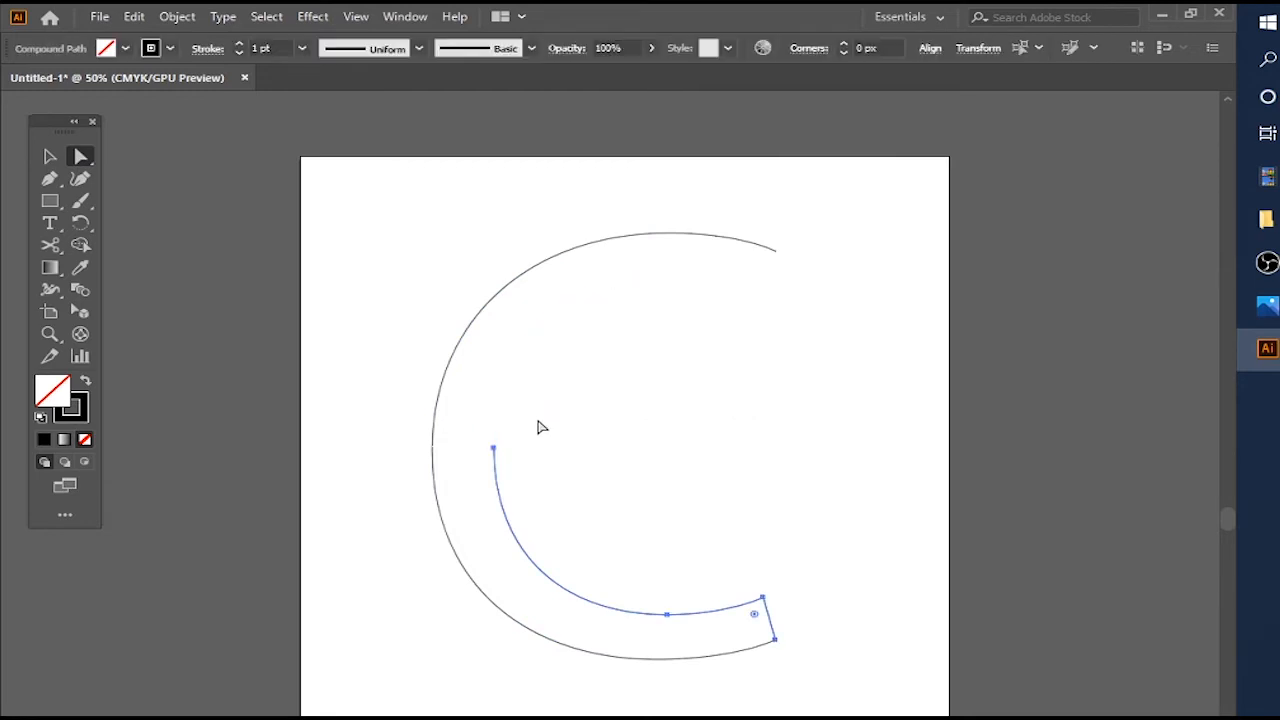
{"action": "key", "text": "Delete"}
Step: Move the remaining outer C curve to the right on the artboard and deselect it
{"action": "left_click", "coordinate": [50, 156]}
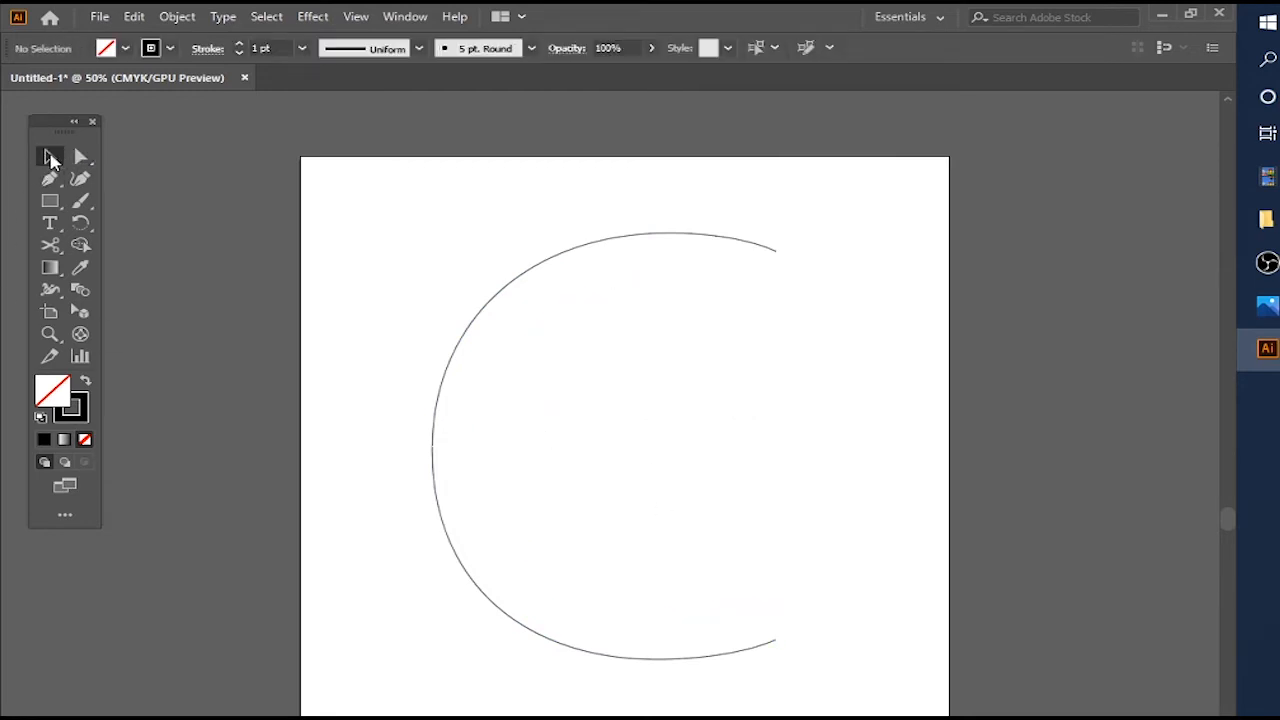
{"action": "left_click_drag", "start_coordinate": [503, 283], "coordinate": [573, 308]}
{"action": "left_click", "coordinate": [503, 303]}
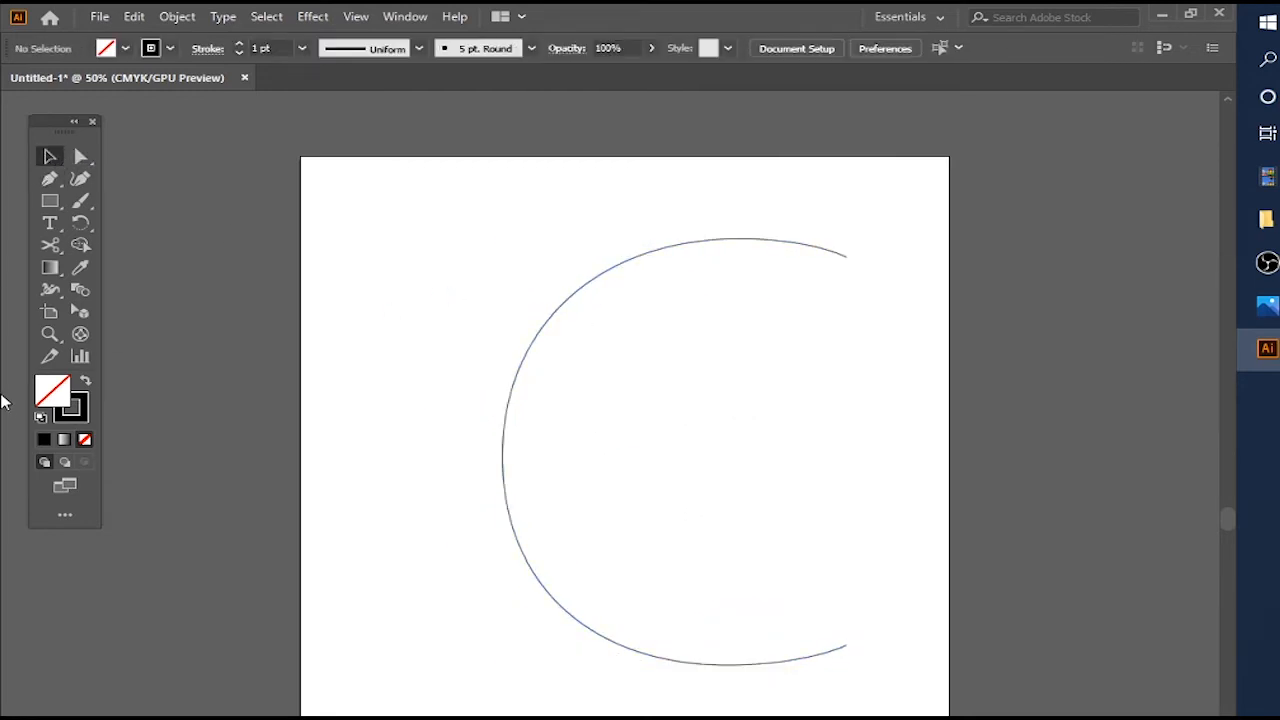
Step: Draw a small circle with the Ellipse tool in the artboard's upper-left area, apart from the C curve
{"action": "left_click", "coordinate": [50, 200]}
{"action": "left_click", "coordinate": [108, 223]}
{"action": "left_click_drag", "start_coordinate": [347, 234], "coordinate": [375, 254]}
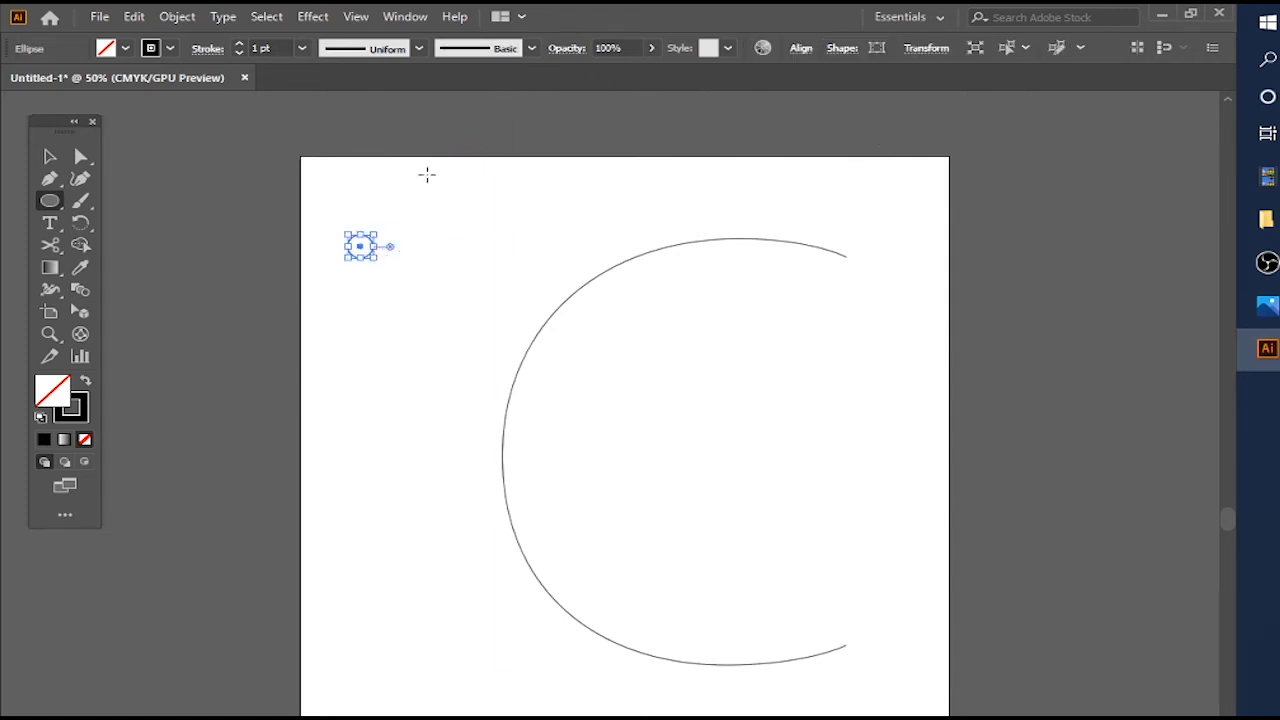
Step: Replace the small circle with an 80 by 80 px circle in the artboard's upper-left area
{"action": "key", "text": "Delete"}
{"action": "left_click", "coordinate": [368, 253]}
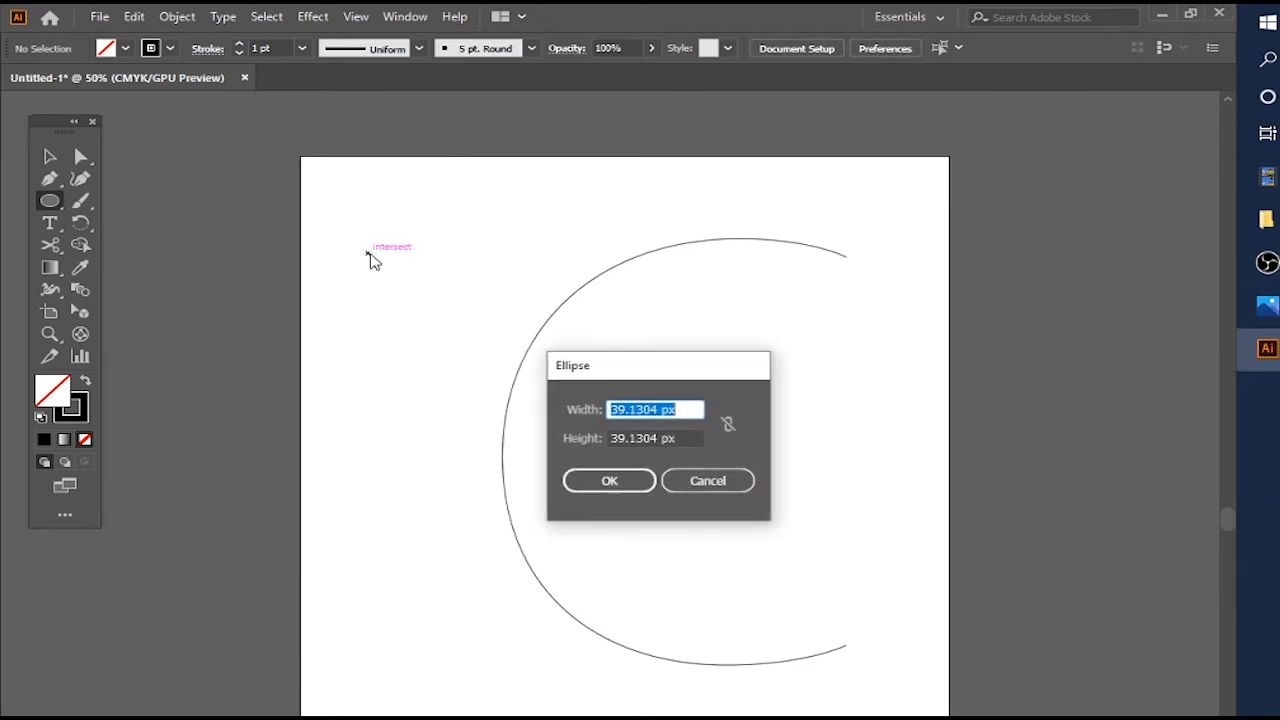
{"action": "type", "text": "8"}
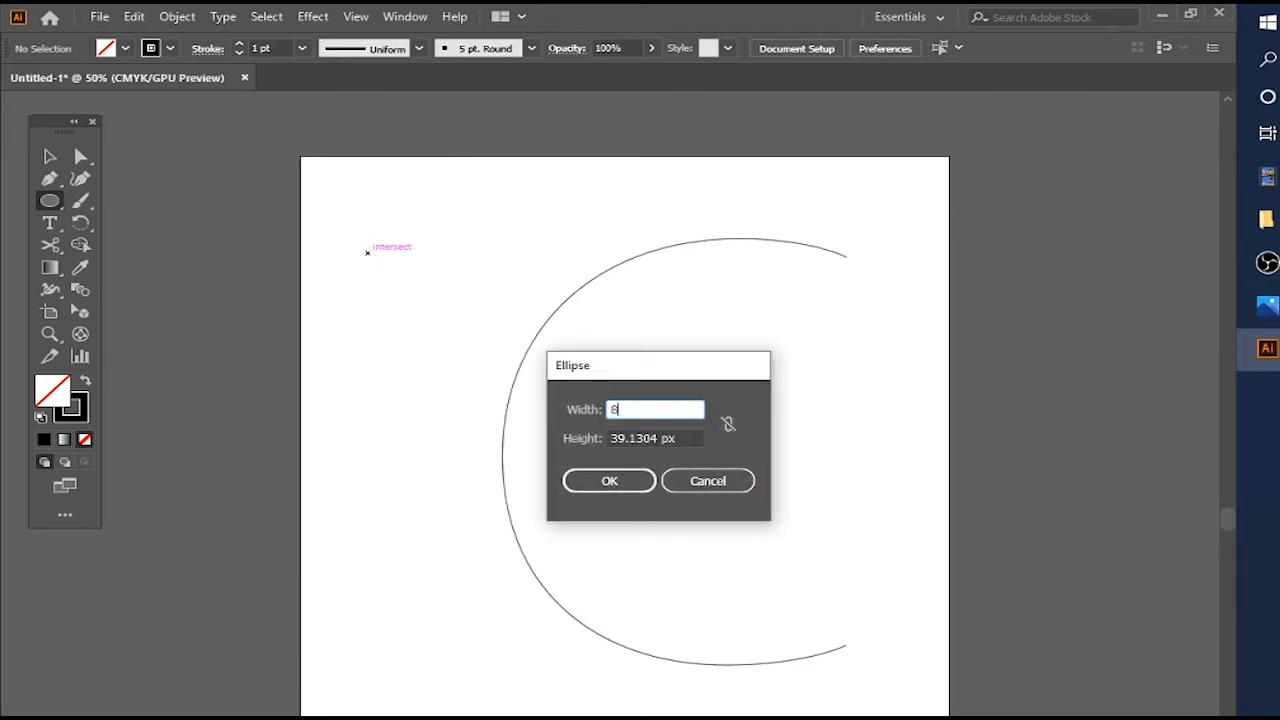
{"action": "type", "text": "0"}
{"action": "key", "text": "Tab"}
{"action": "type", "text": "80"}
{"action": "key", "text": "Return"}
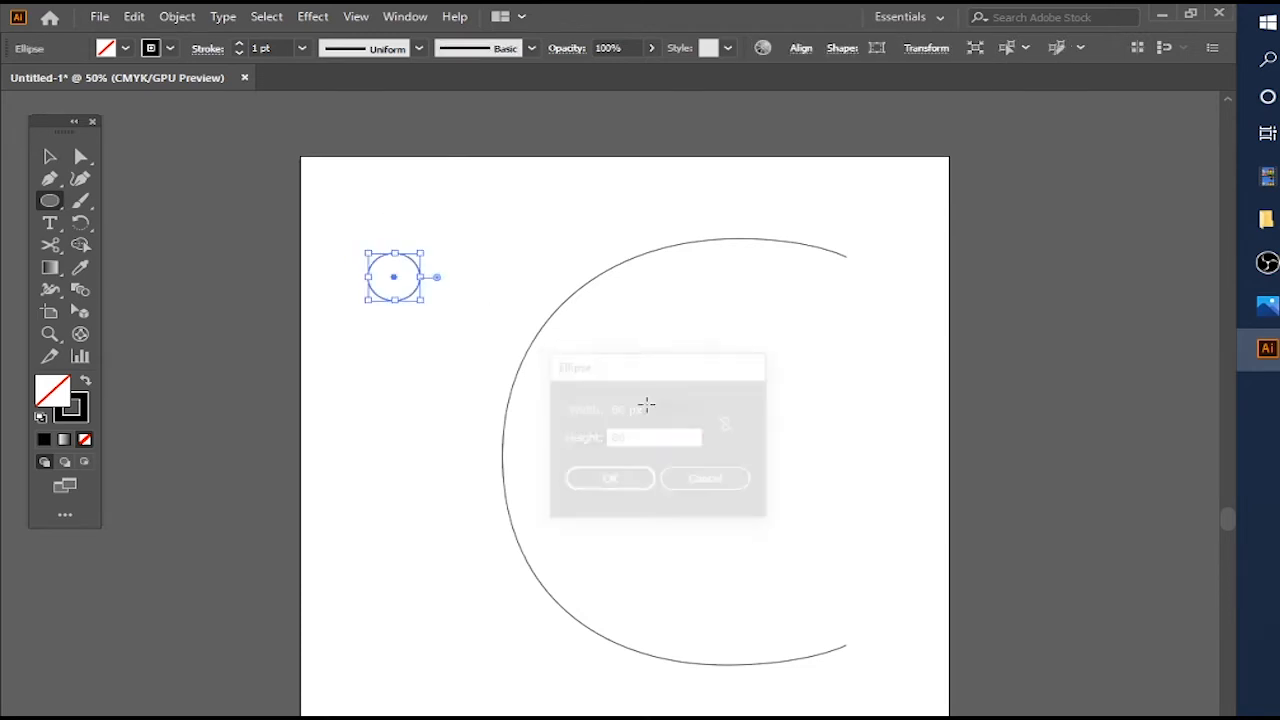
{"action": "key", "text": "v"}
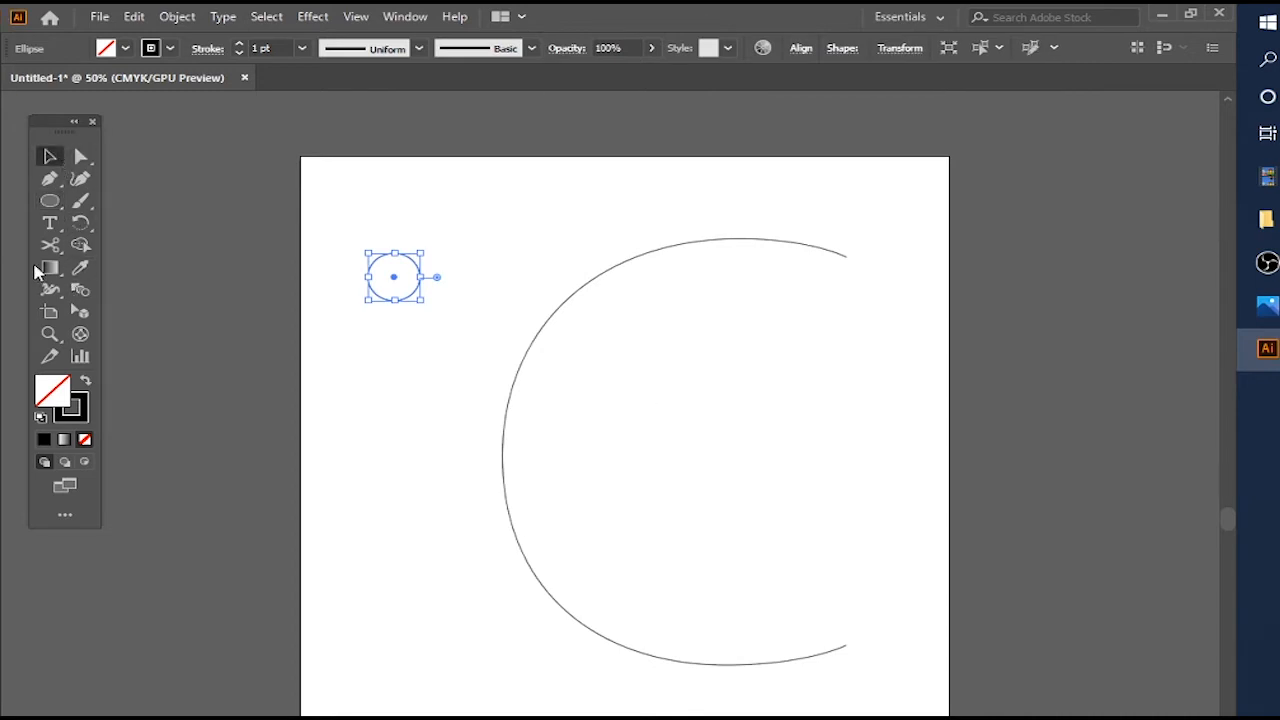
Step: Swap the circle's fill and stroke, and apply a white-to-black linear gradient to its fill
{"action": "left_click", "coordinate": [51, 268]}
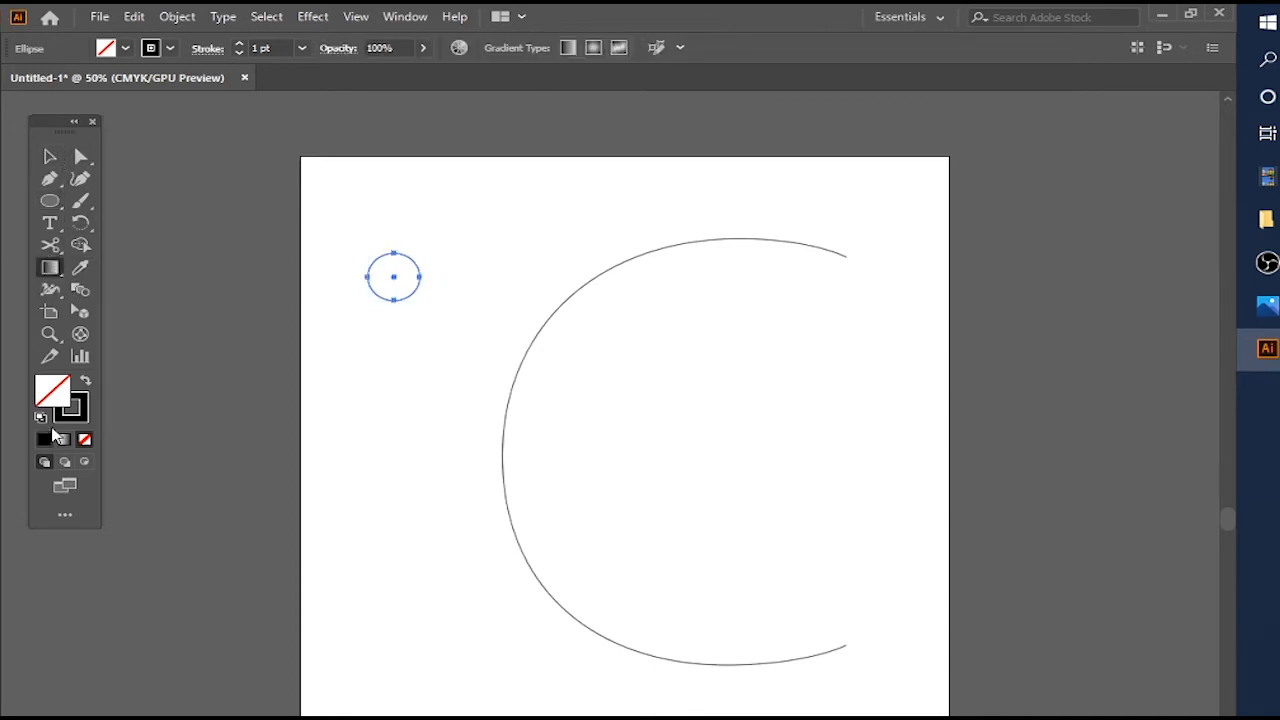
{"action": "key", "text": "shift+x"}
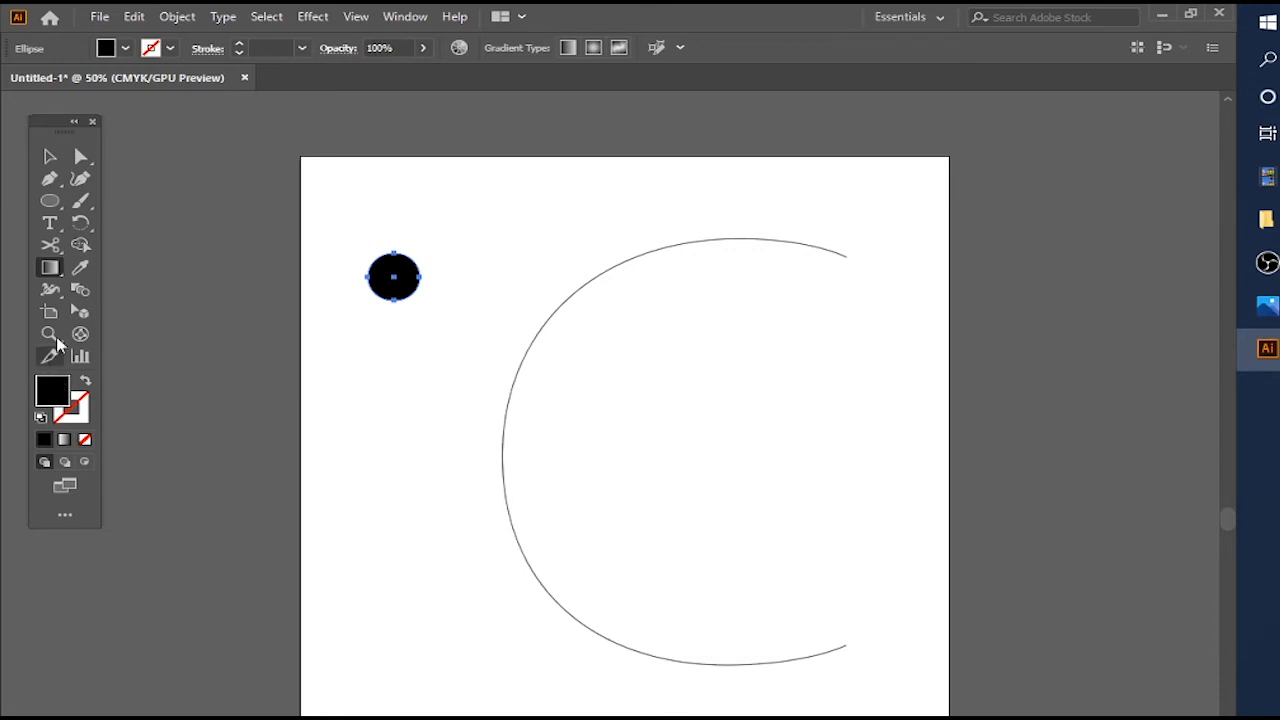
{"action": "double_click", "coordinate": [51, 268]}
{"action": "left_click", "coordinate": [883, 493]}
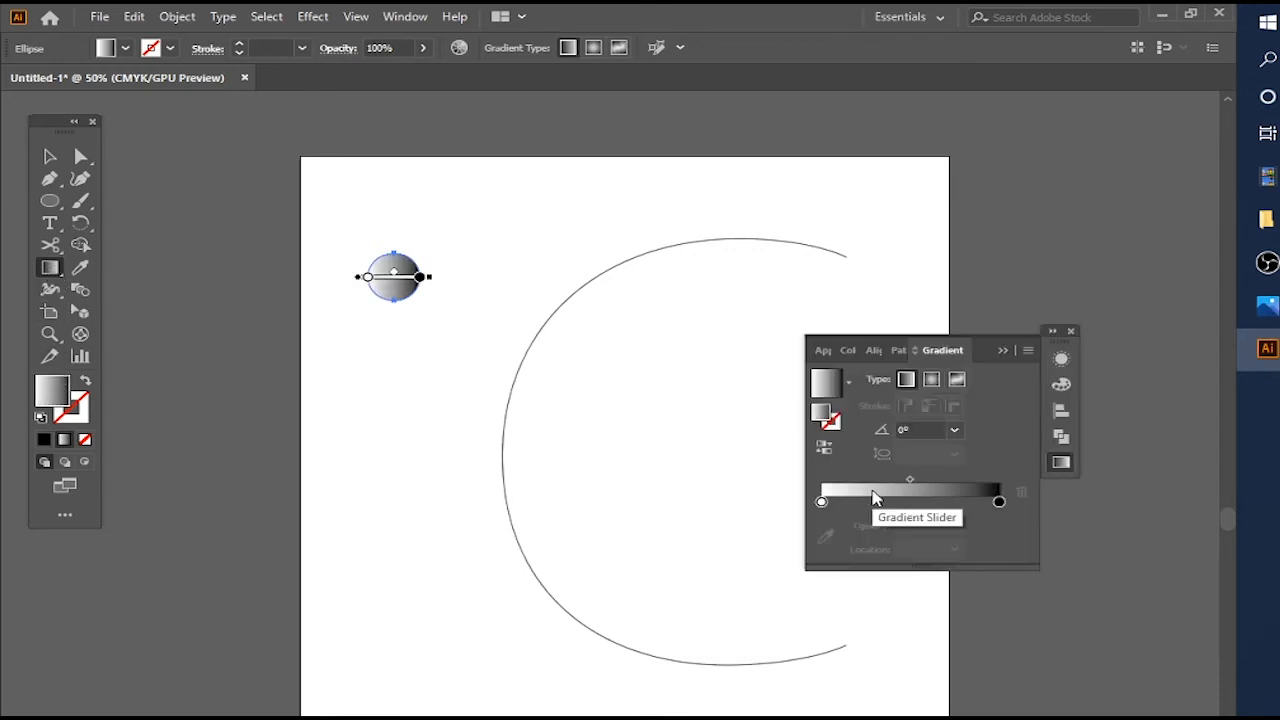
Step: Switch the gradient's white starting stop to RGB and colour it light blue, 7FF9FF
{"action": "double_click", "coordinate": [822, 502]}
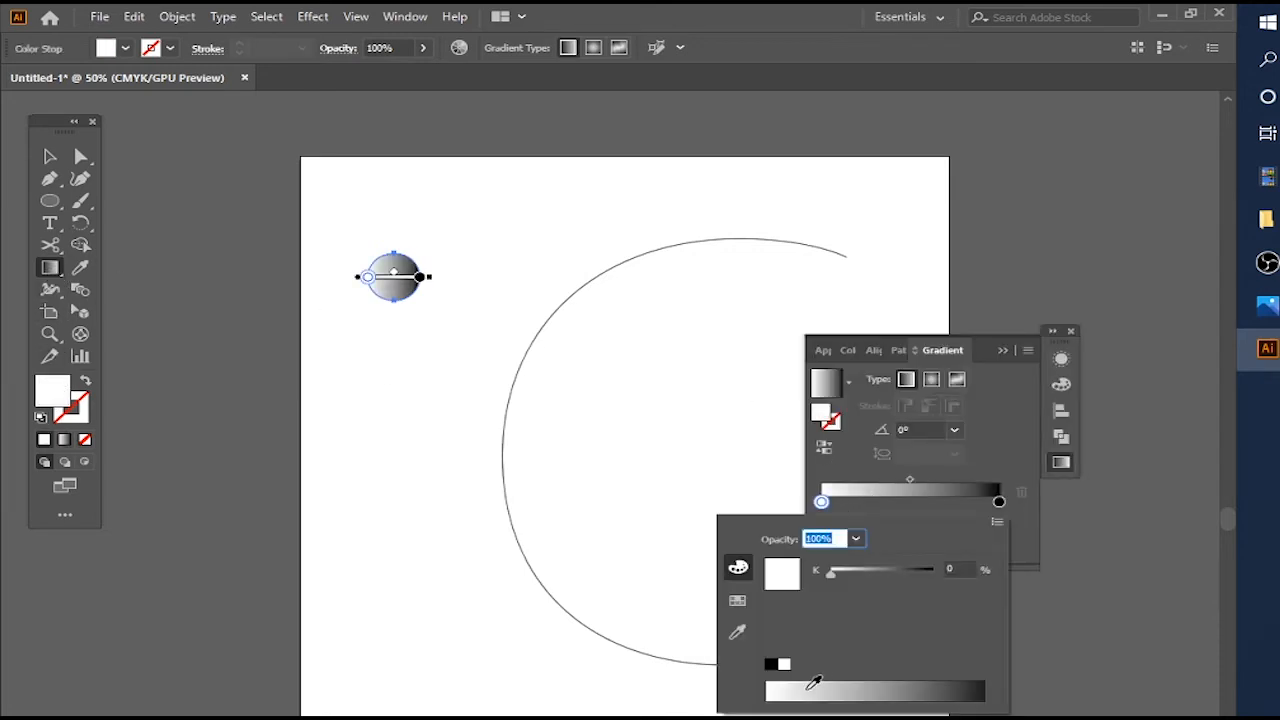
{"action": "left_click", "coordinate": [997, 522]}
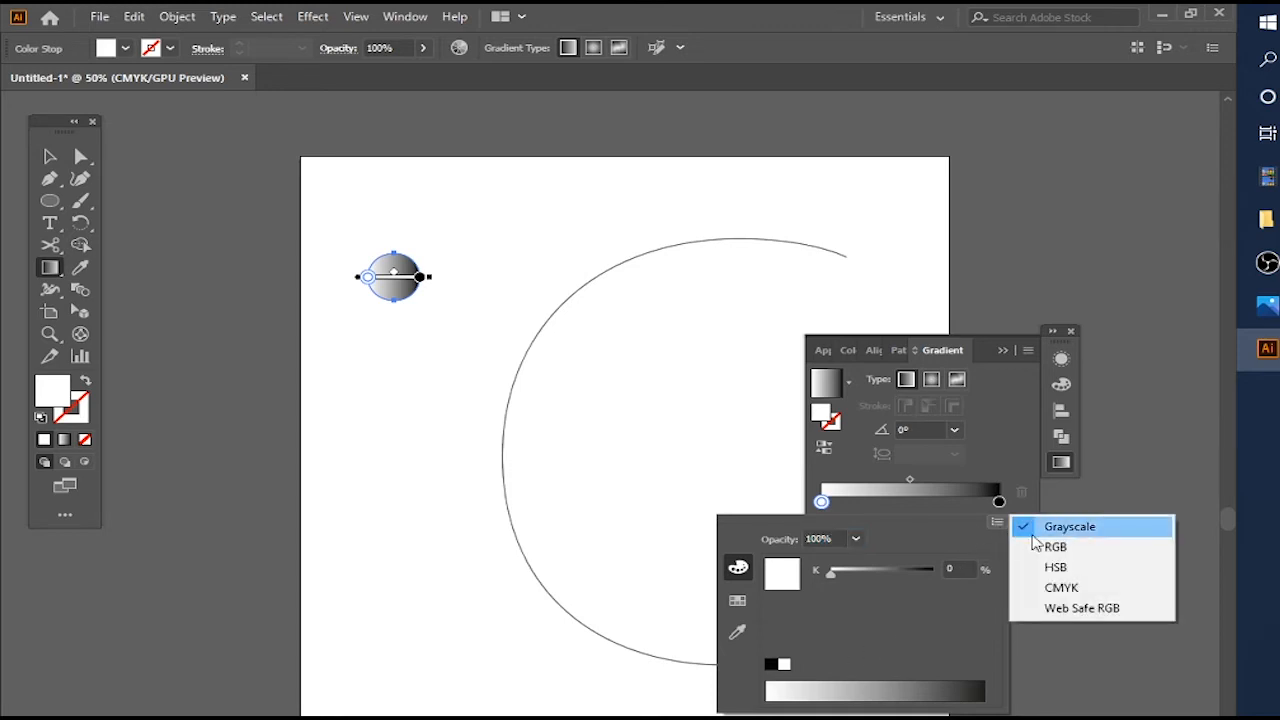
{"action": "left_click", "coordinate": [1045, 543]}
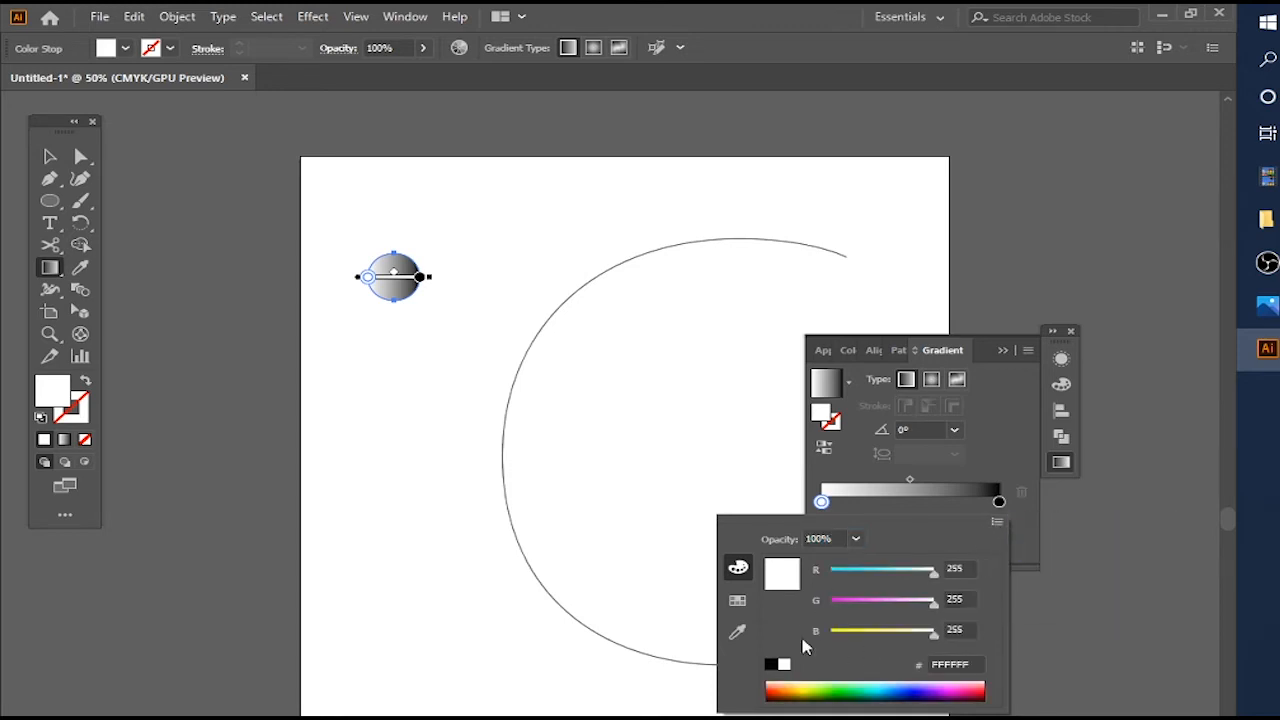
{"action": "left_click", "coordinate": [880, 686]}
{"action": "left_click", "coordinate": [885, 680]}
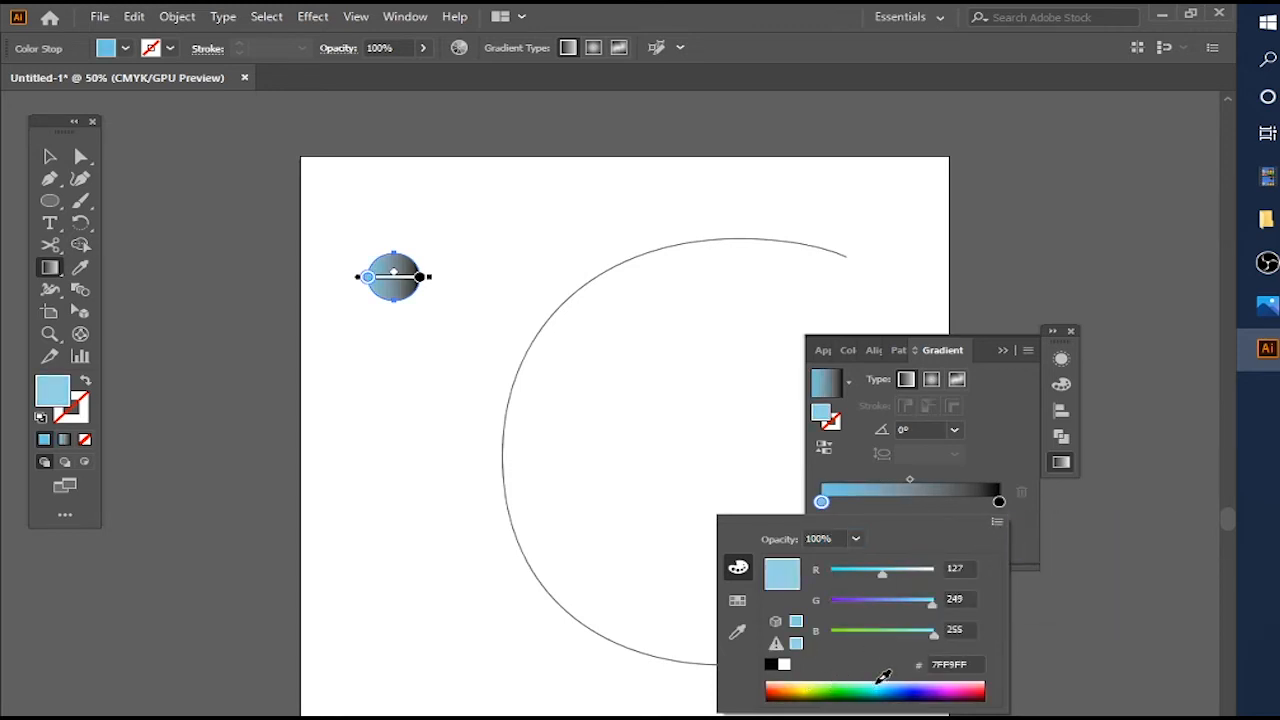
Step: Switch the gradient's black end stop to RGB, colour it purple, C17FFF, and finish editing the gradient
{"action": "left_click", "coordinate": [998, 501]}
{"action": "double_click", "coordinate": [998, 501]}
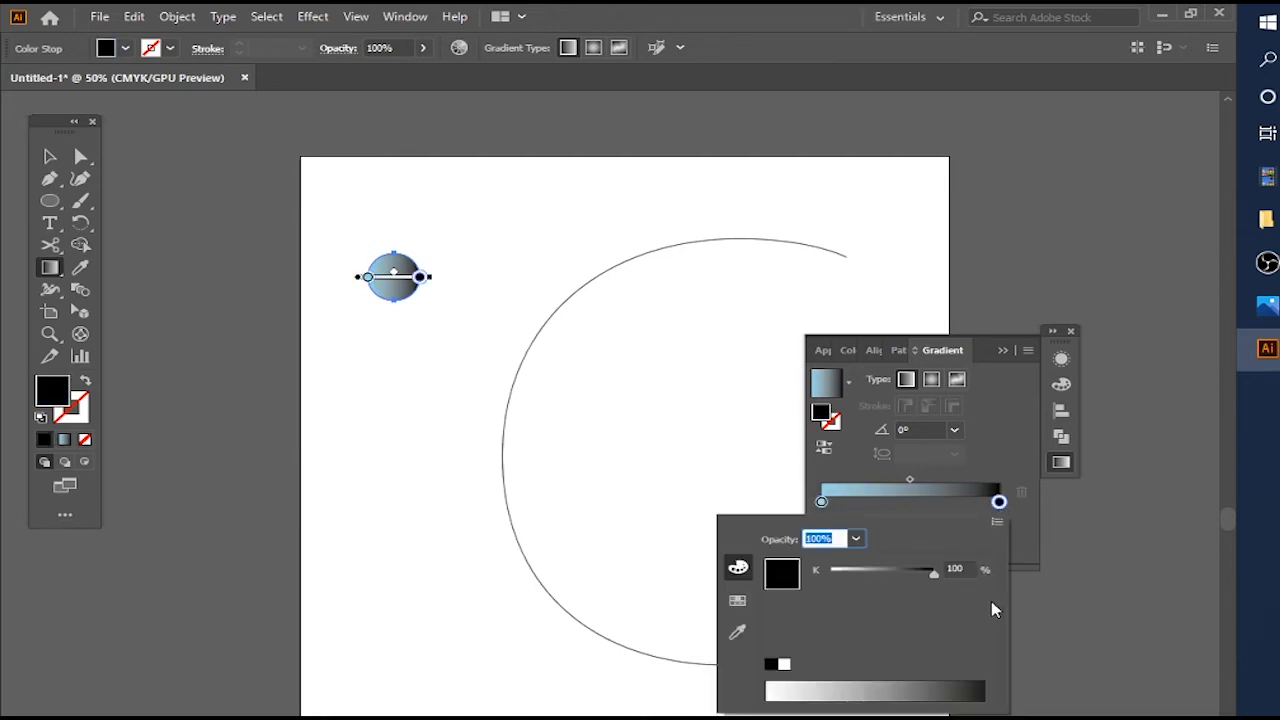
{"action": "left_click", "coordinate": [997, 522]}
{"action": "left_click", "coordinate": [1052, 552]}
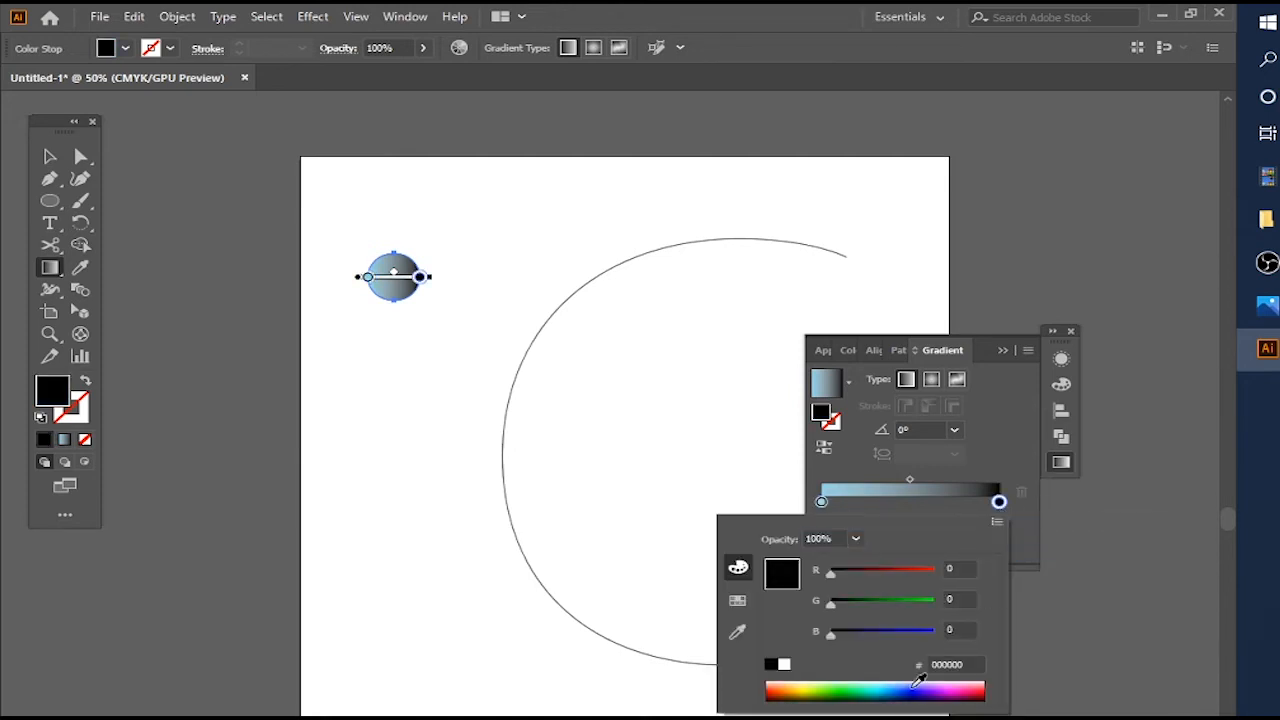
{"action": "left_click", "coordinate": [940, 681]}
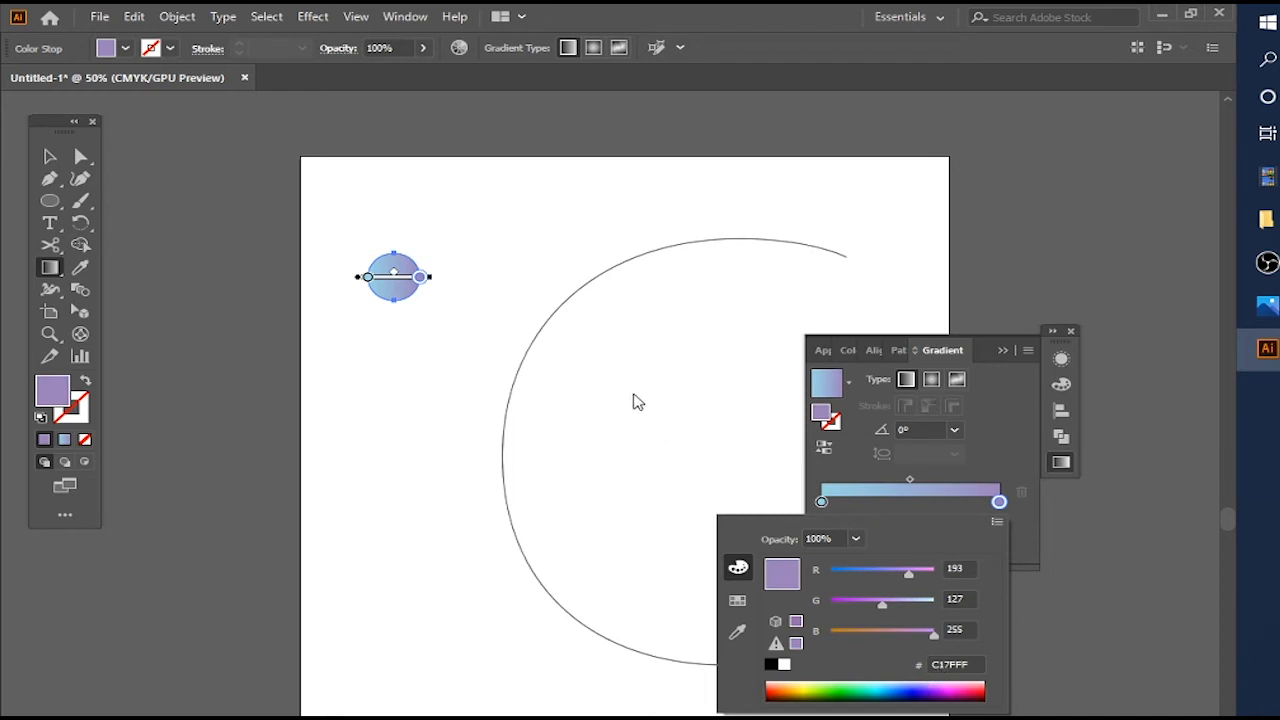
{"action": "left_click", "coordinate": [178, 434]}
{"action": "left_click", "coordinate": [48, 158]}
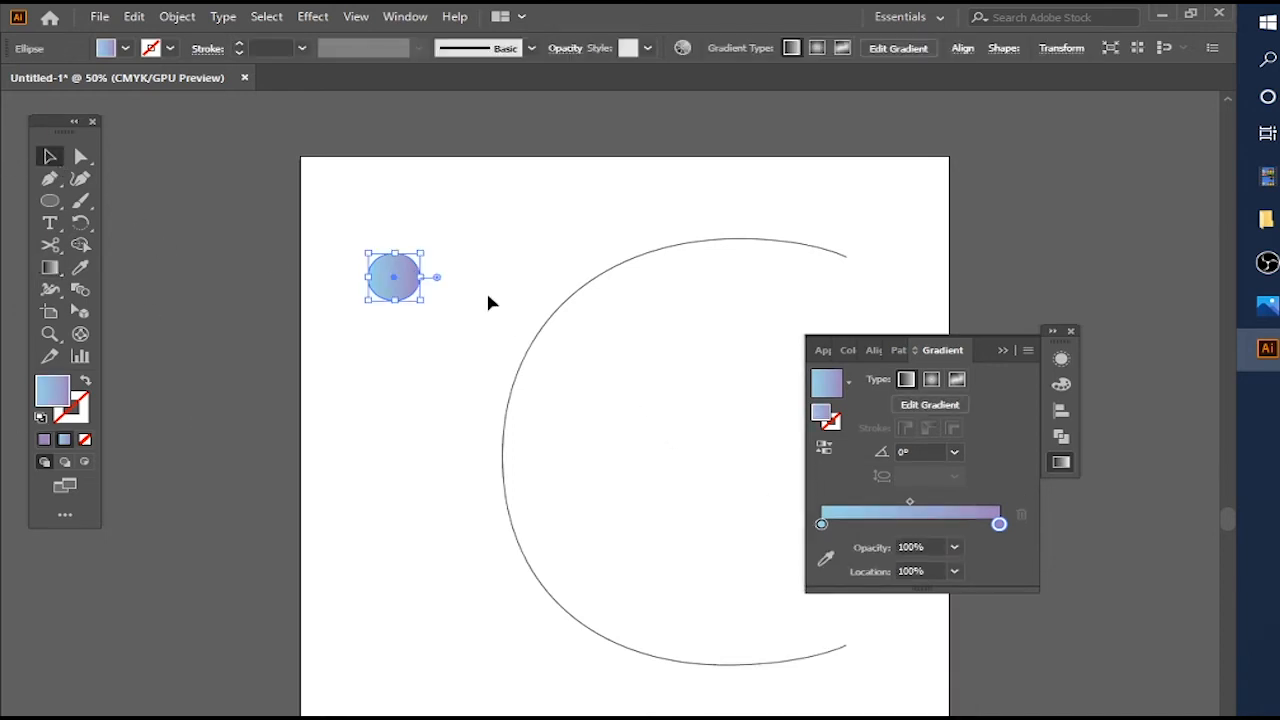
Step: Duplicate the gradient circle straight down to near the level of the C curve's lower end
{"action": "left_click", "coordinate": [451, 202]}
{"action": "left_click", "coordinate": [395, 278]}
{"action": "left_click", "coordinate": [330, 236]}
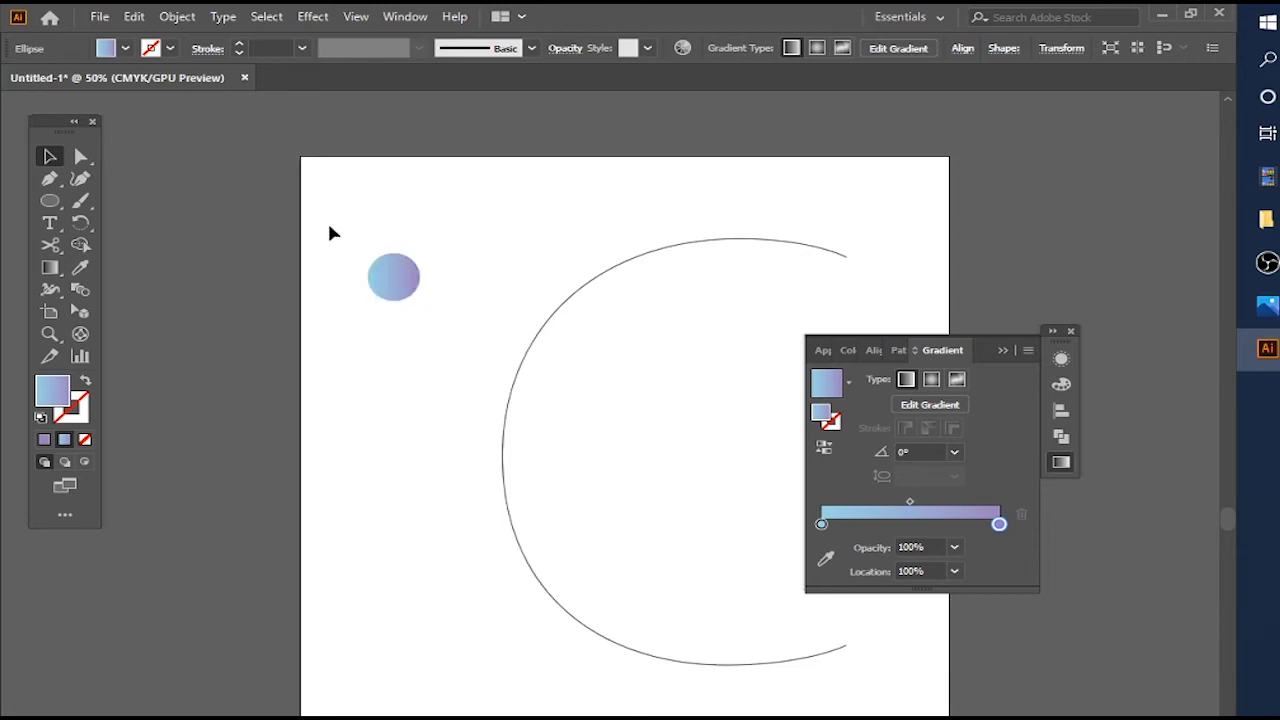
{"action": "left_click", "coordinate": [395, 276]}
{"action": "left_click_drag", "start_coordinate": [406, 287], "coordinate": [405, 685]}
Step: Select both gradient circles and make a blend between them
{"action": "left_click_drag", "start_coordinate": [355, 188], "coordinate": [493, 713]}
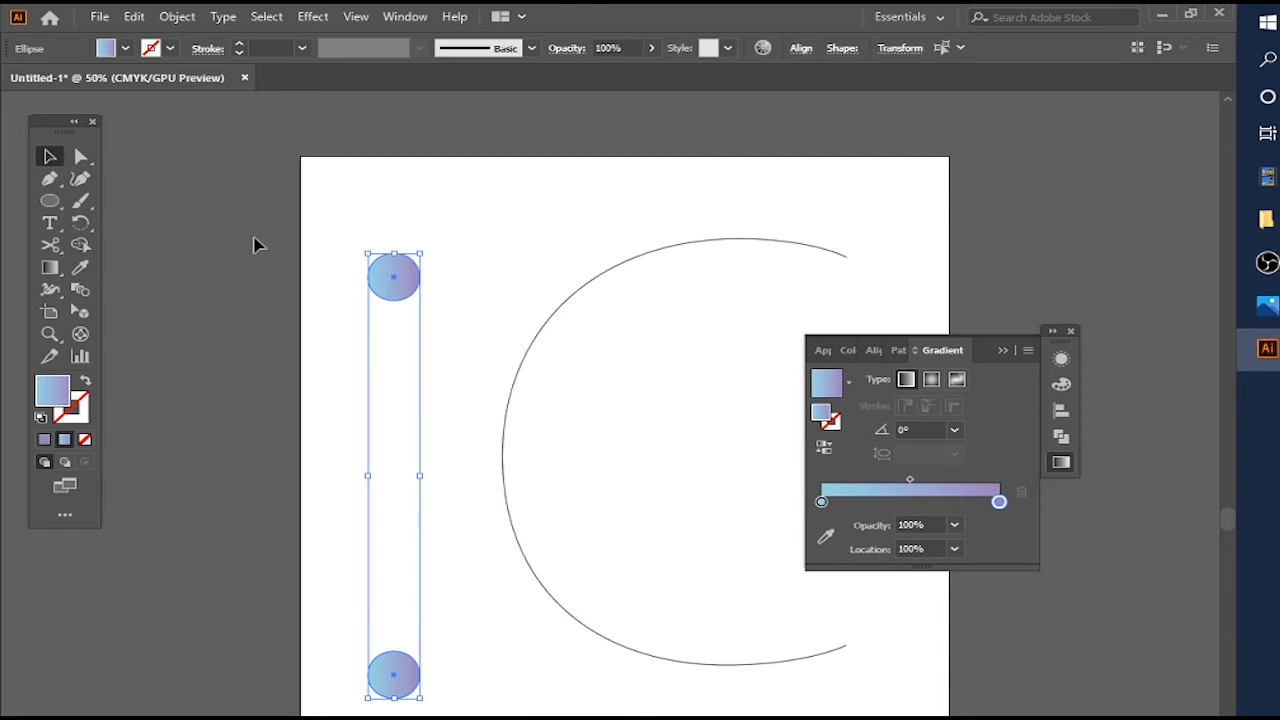
{"action": "left_click", "coordinate": [138, 18]}
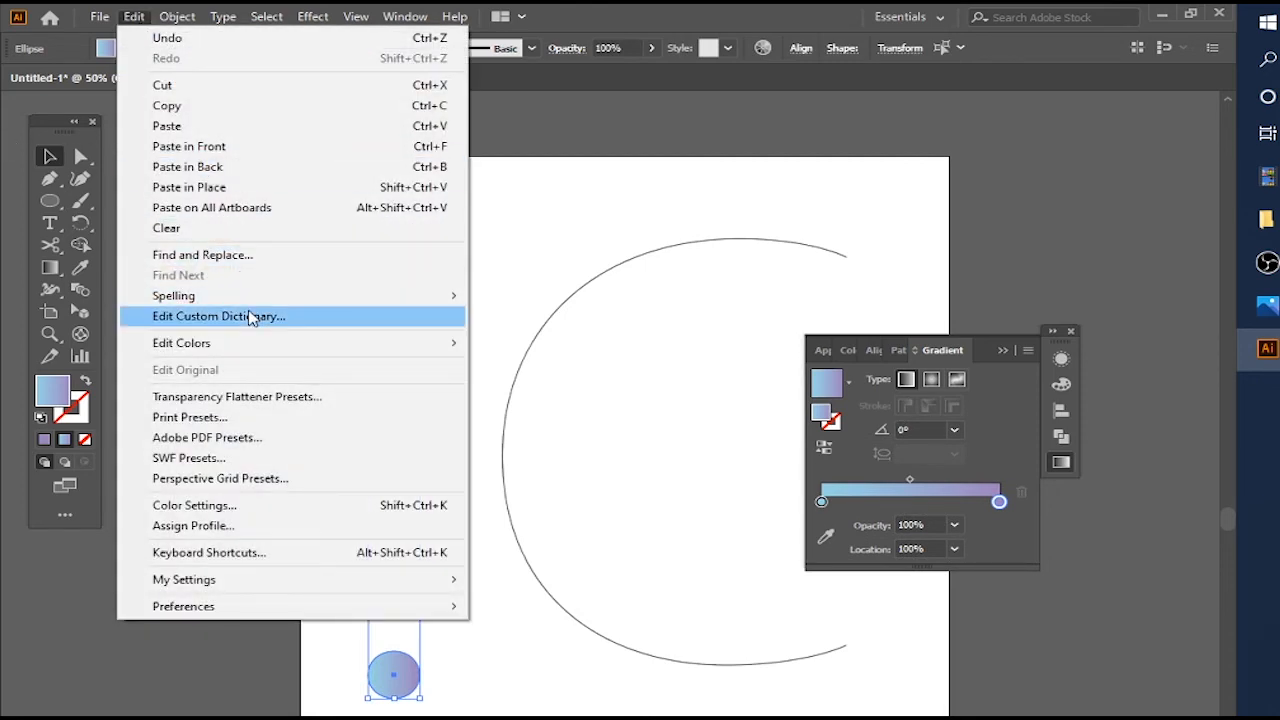
{"action": "mouse_move", "coordinate": [250, 306]}
{"action": "mouse_move", "coordinate": [177, 17]}
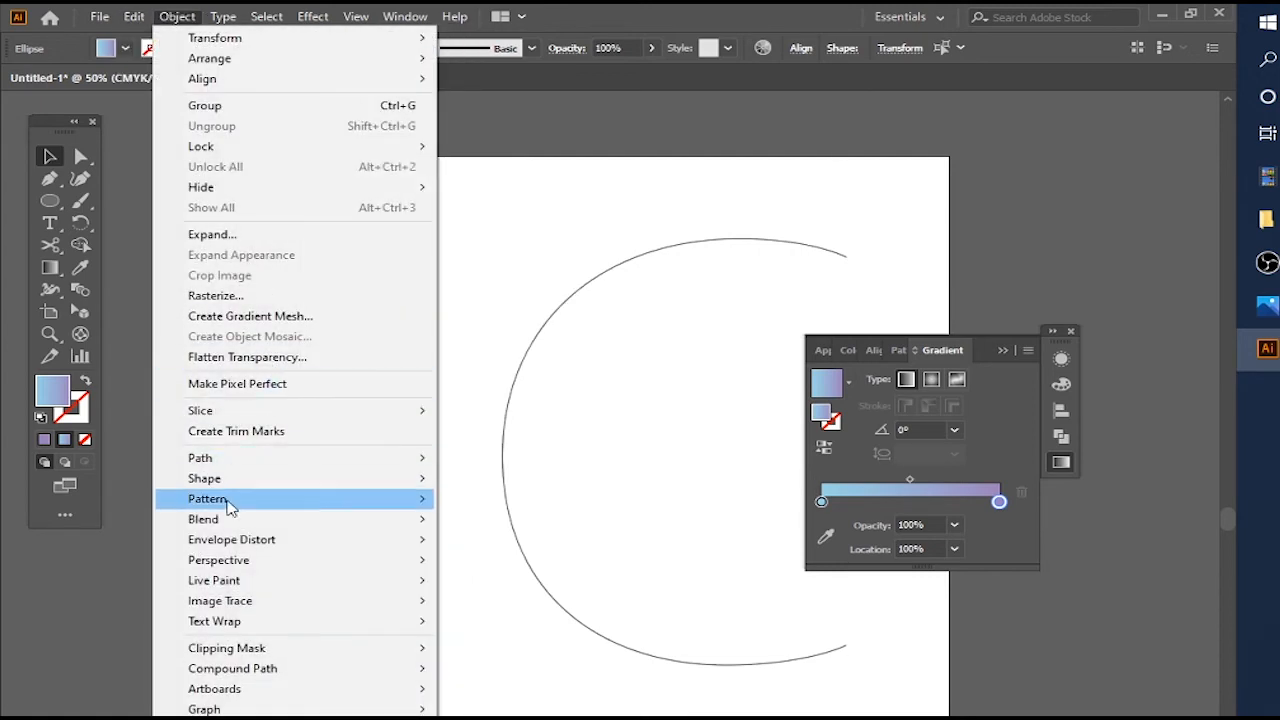
{"action": "mouse_move", "coordinate": [230, 519]}
{"action": "left_click", "coordinate": [503, 520]}
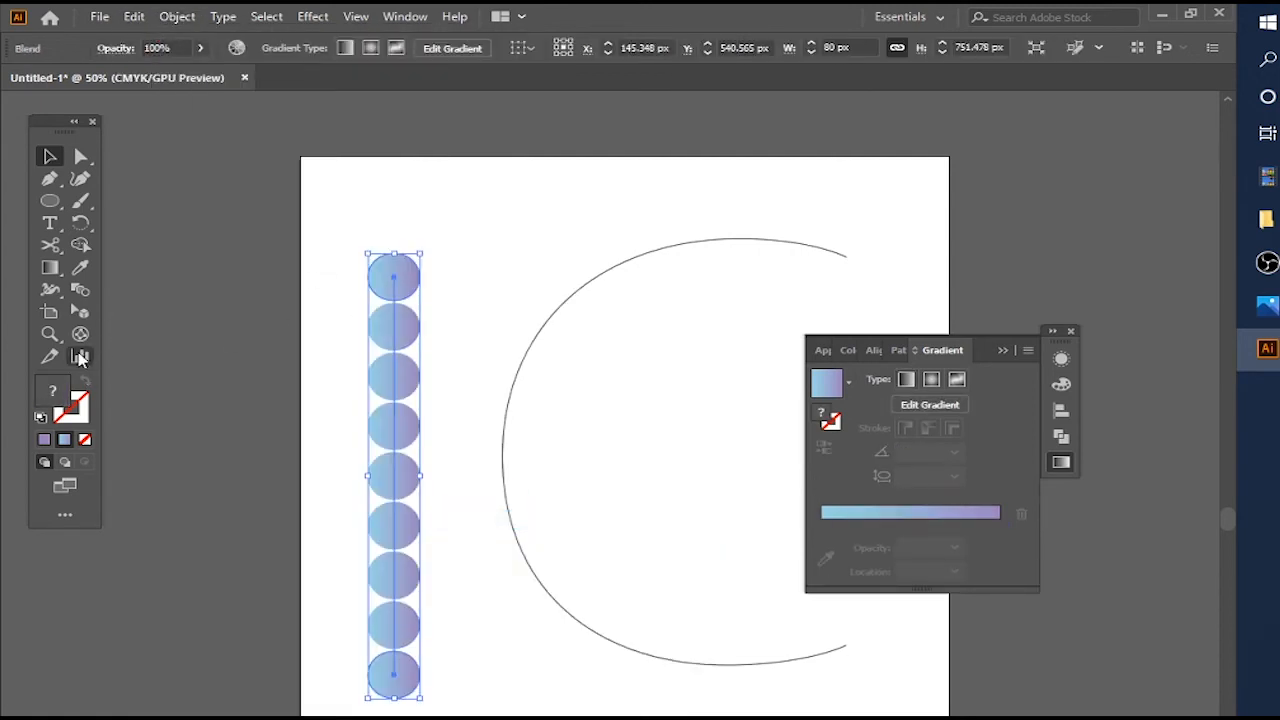
Step: Set the blend's spacing to Specified Distance of 1.5 px, with the preview on
{"action": "double_click", "coordinate": [80, 289]}
{"action": "left_click", "coordinate": [745, 237]}
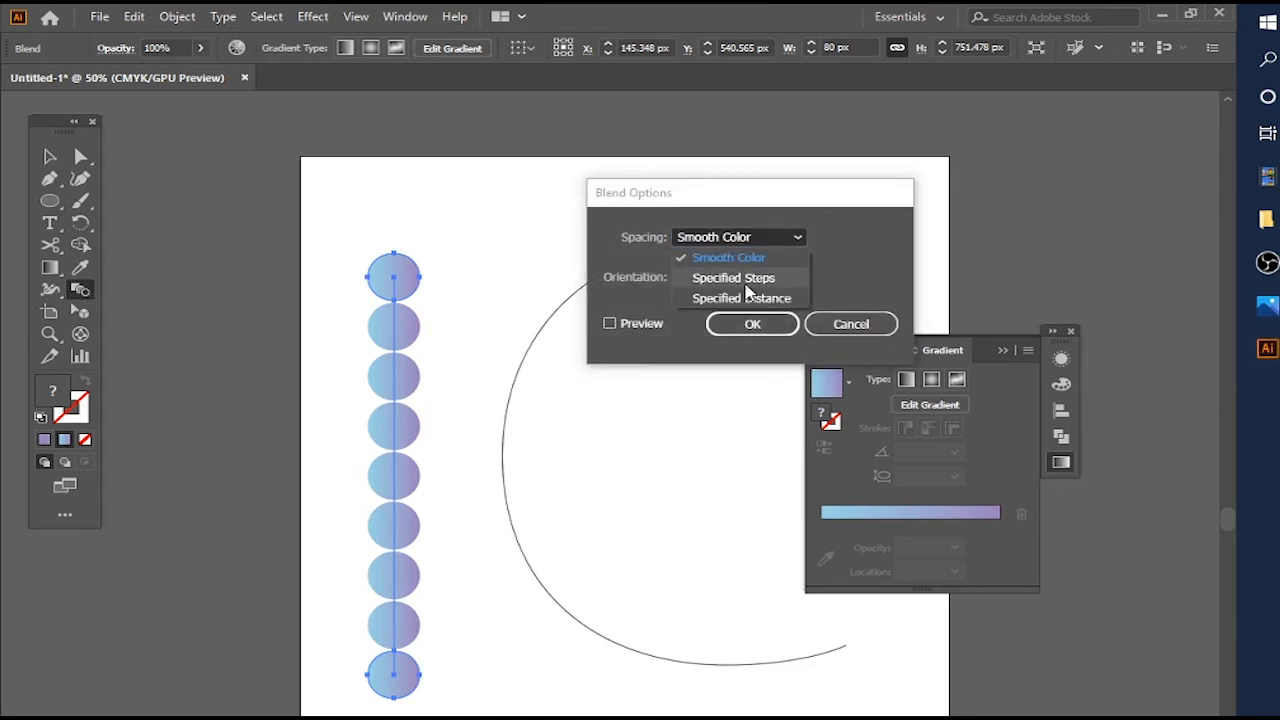
{"action": "left_click", "coordinate": [737, 297]}
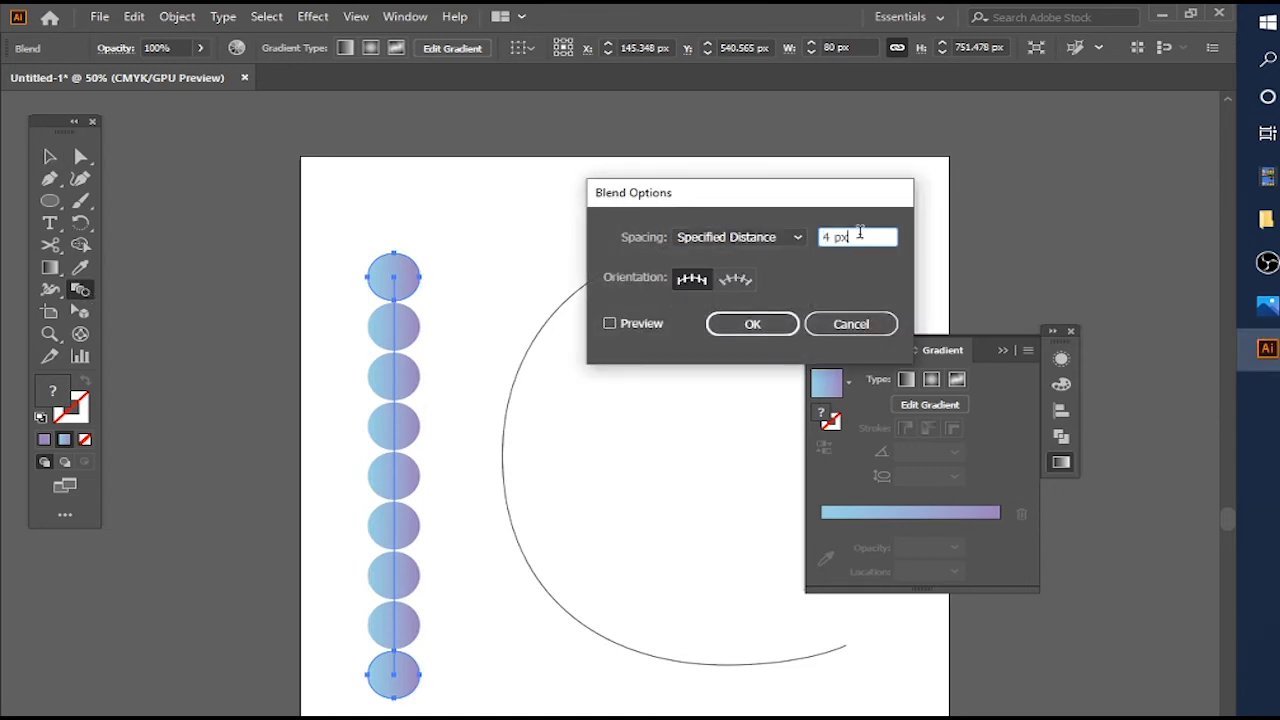
{"action": "type", "text": "1.5"}
{"action": "left_click", "coordinate": [628, 326]}
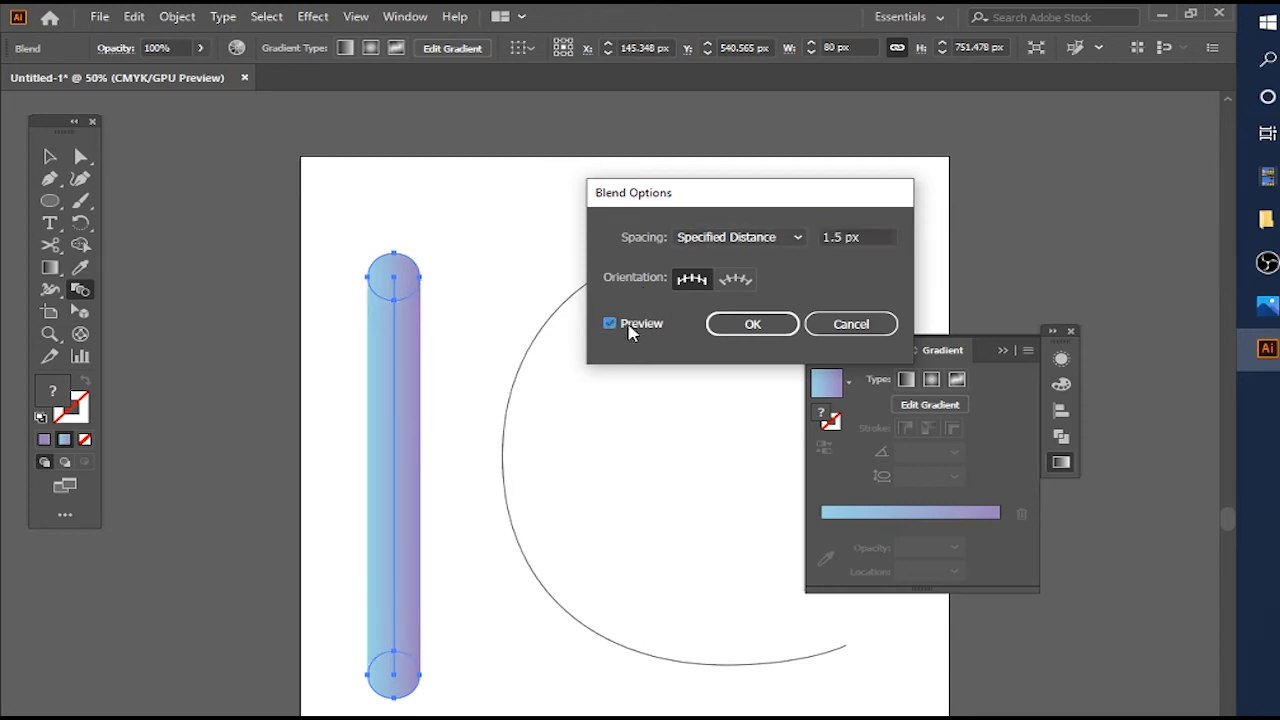
{"action": "left_click", "coordinate": [752, 324]}
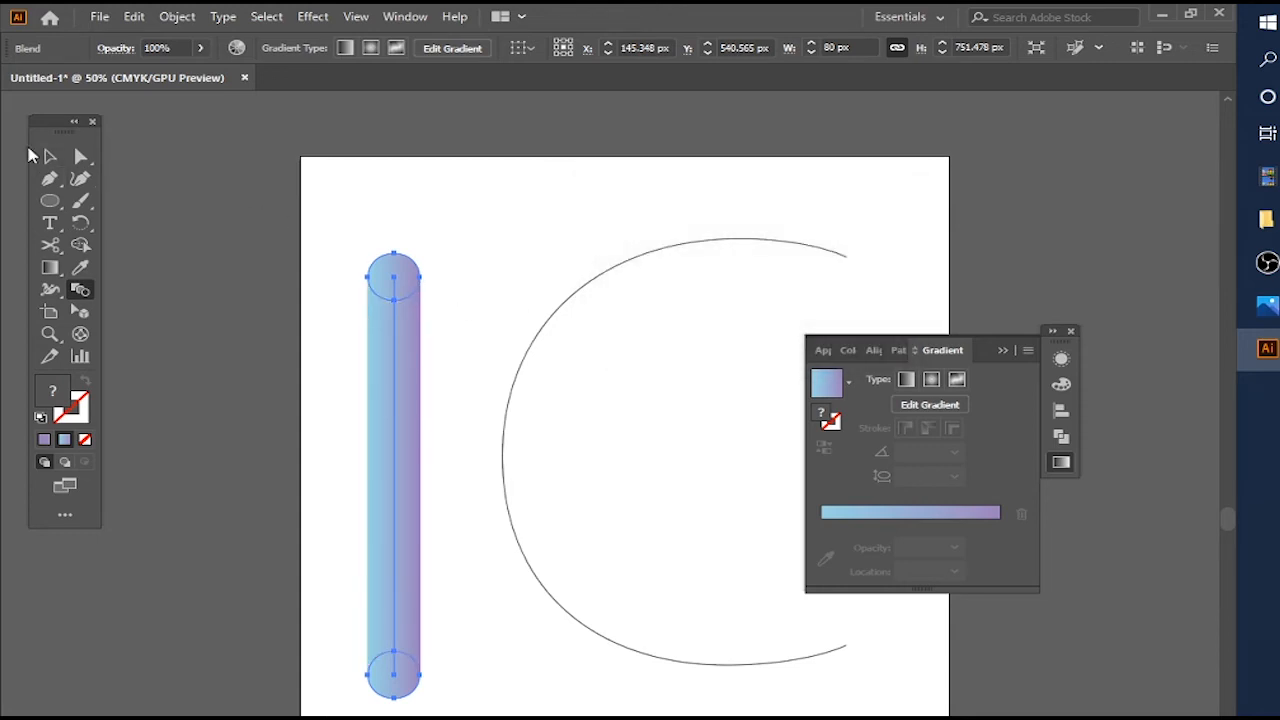
{"action": "left_click", "coordinate": [47, 157]}
{"action": "left_click_drag", "start_coordinate": [378, 222], "coordinate": [660, 408]}
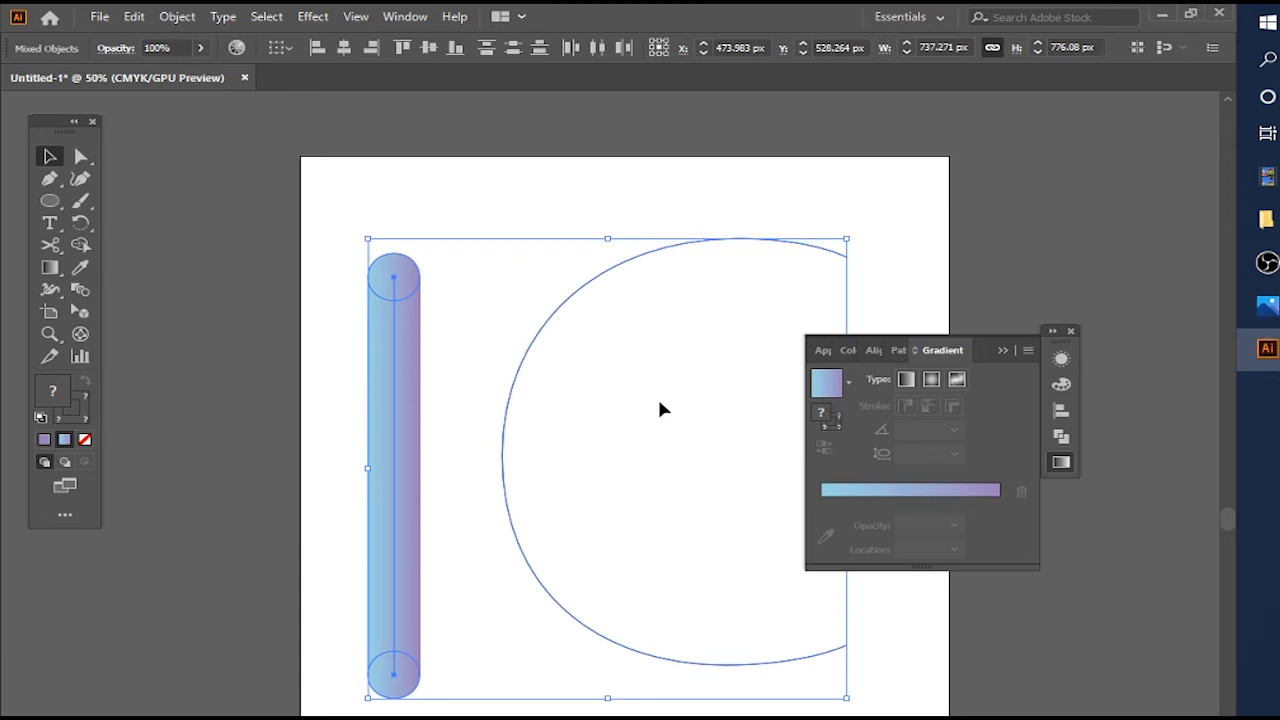
{"action": "left_click", "coordinate": [175, 16]}
{"action": "mouse_move", "coordinate": [240, 527]}
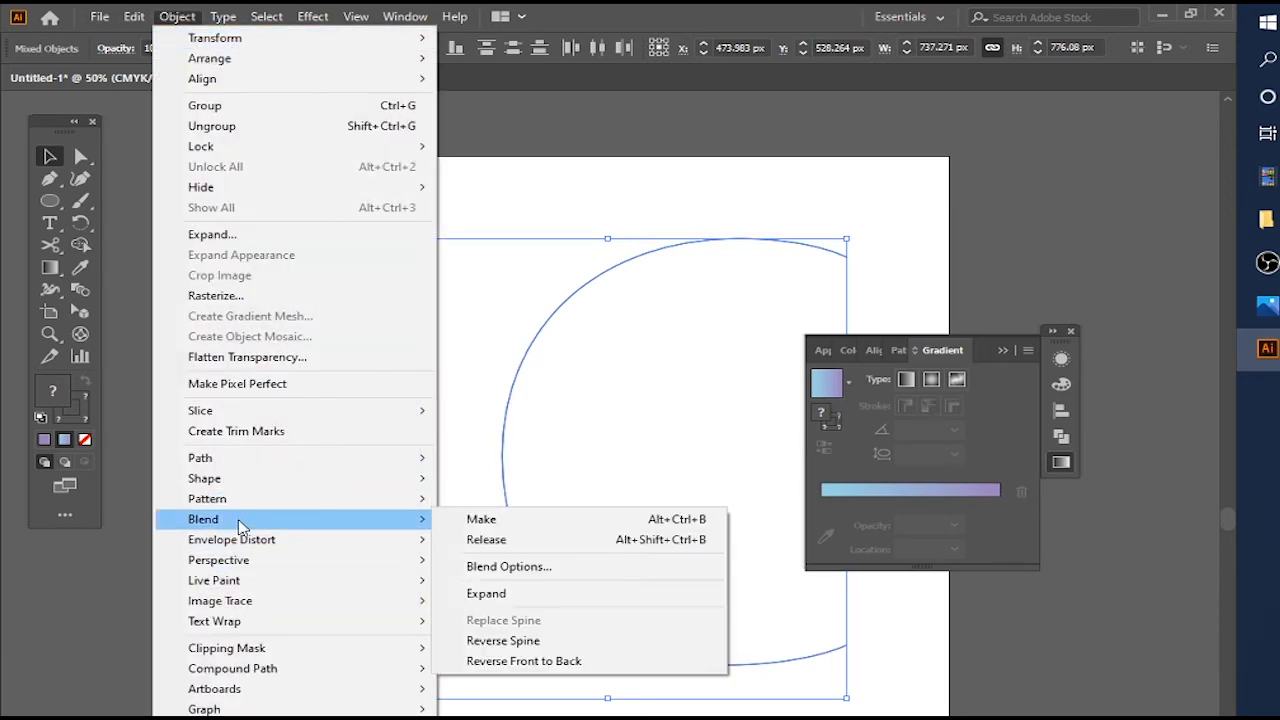
{"action": "left_click", "coordinate": [614, 386]}
Step: Ungroup the C curve and release its compound path
{"action": "right_click", "coordinate": [567, 298]}
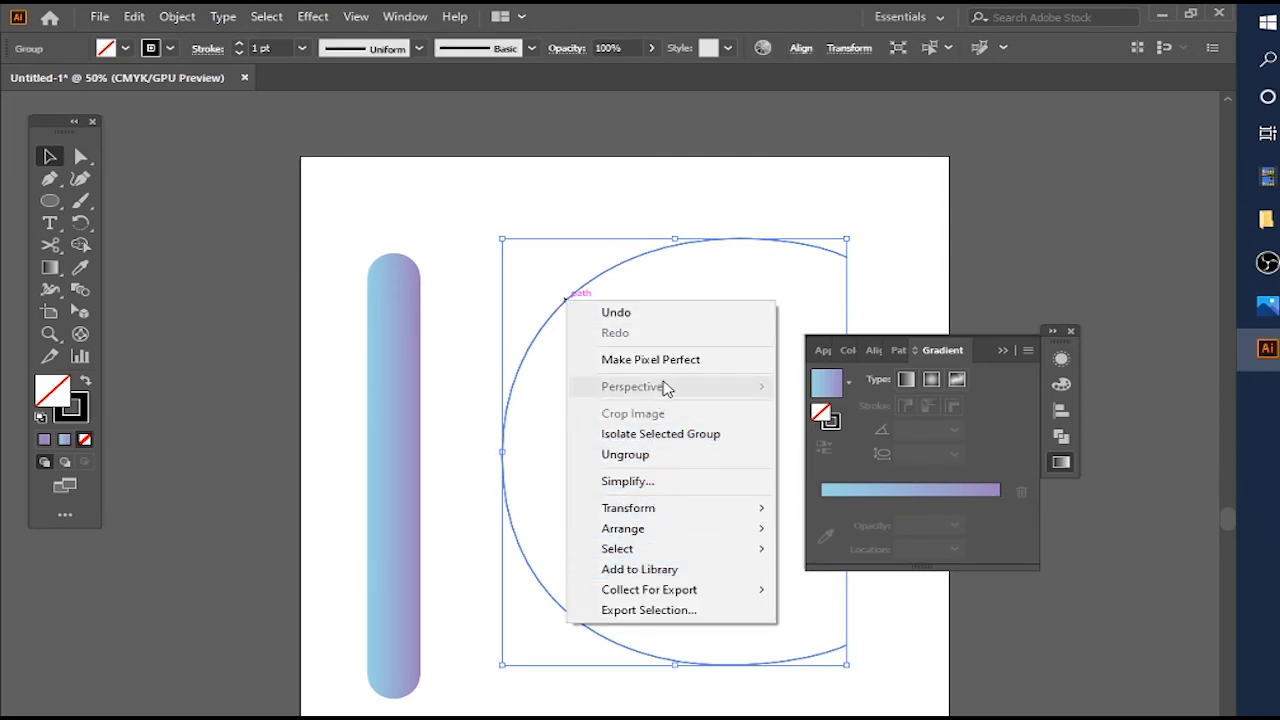
{"action": "left_click", "coordinate": [645, 454]}
{"action": "right_click", "coordinate": [548, 322]}
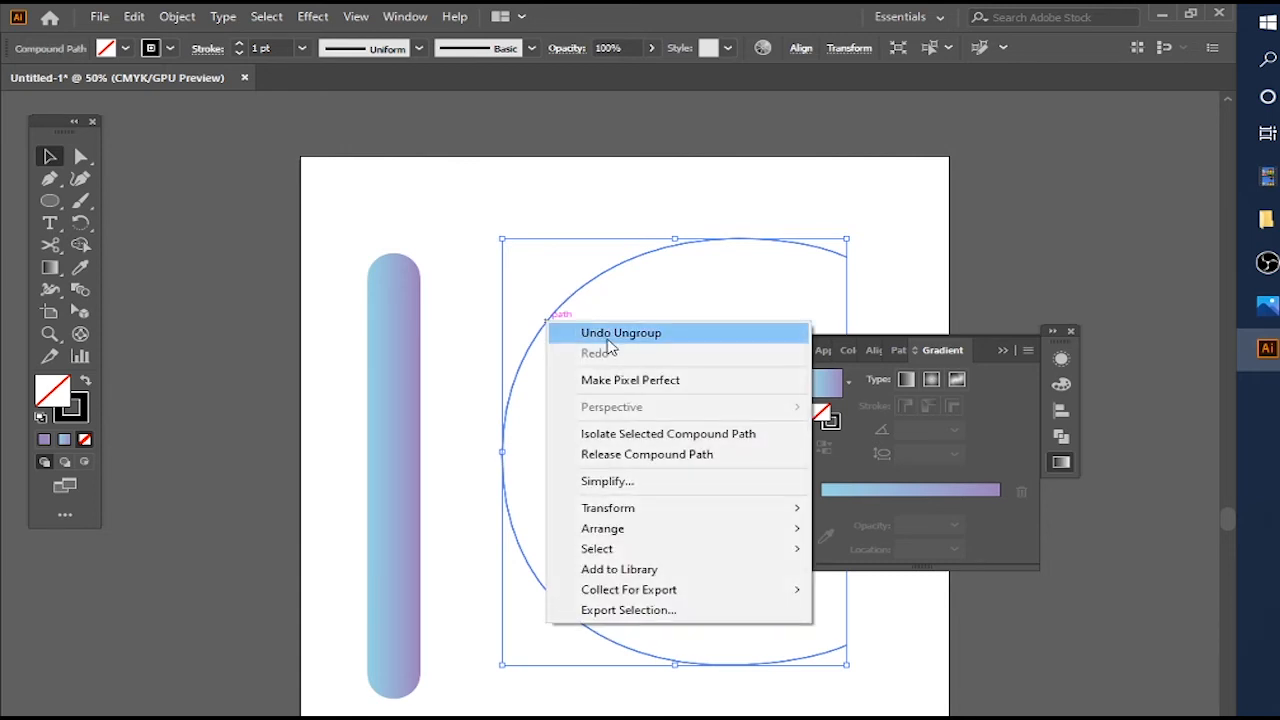
{"action": "left_click", "coordinate": [688, 456]}
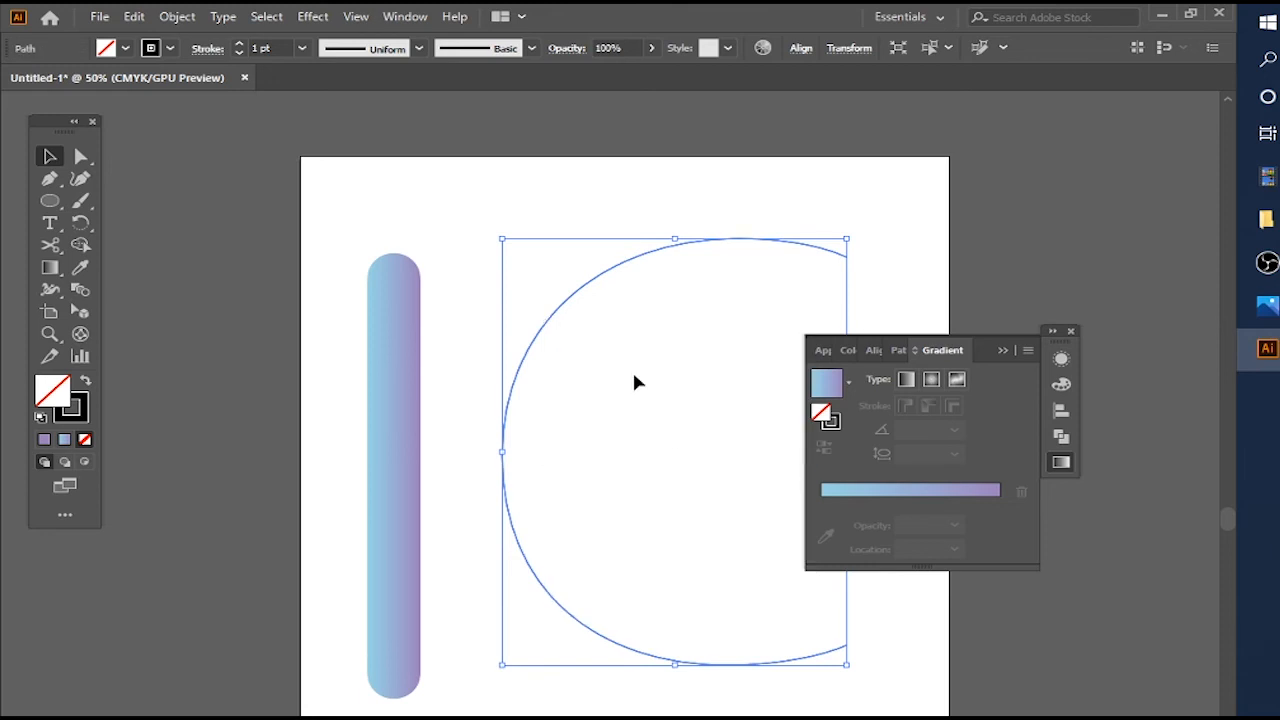
Step: Replace the blend's spine with the C curve and deselect the result
{"action": "left_click_drag", "start_coordinate": [531, 405], "coordinate": [312, 279]}
{"action": "left_click", "coordinate": [176, 17]}
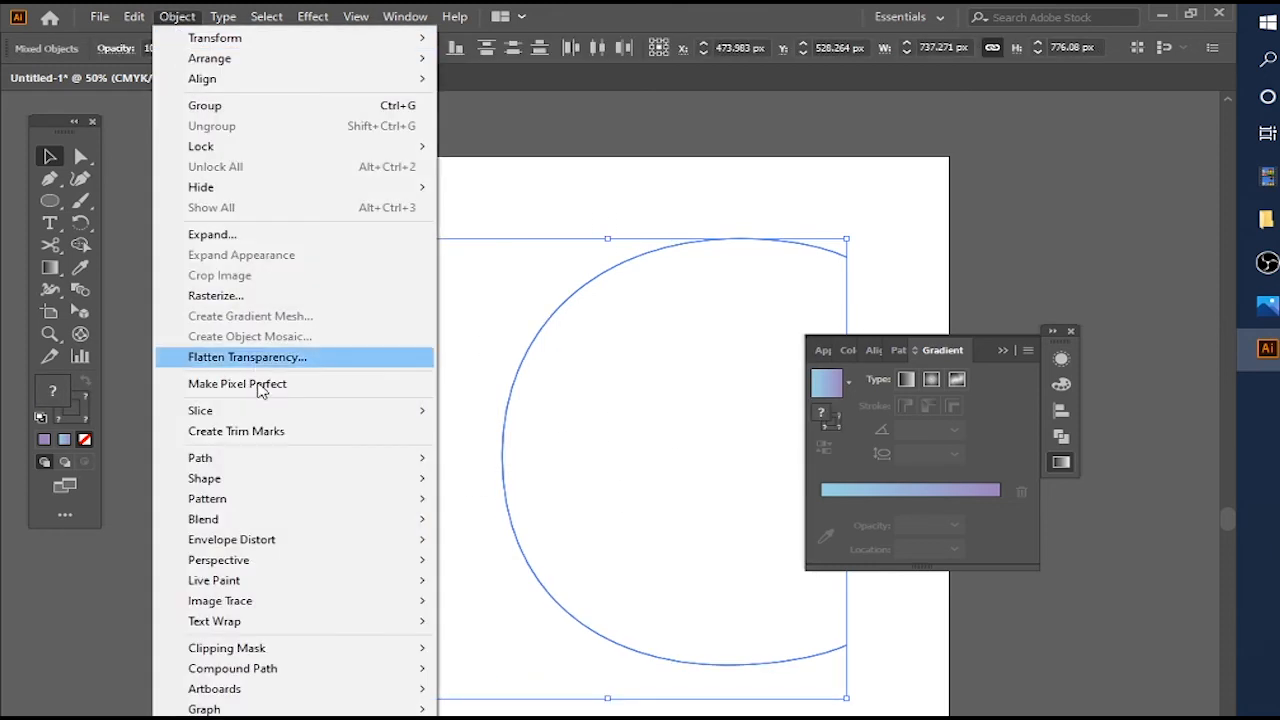
{"action": "mouse_move", "coordinate": [257, 519]}
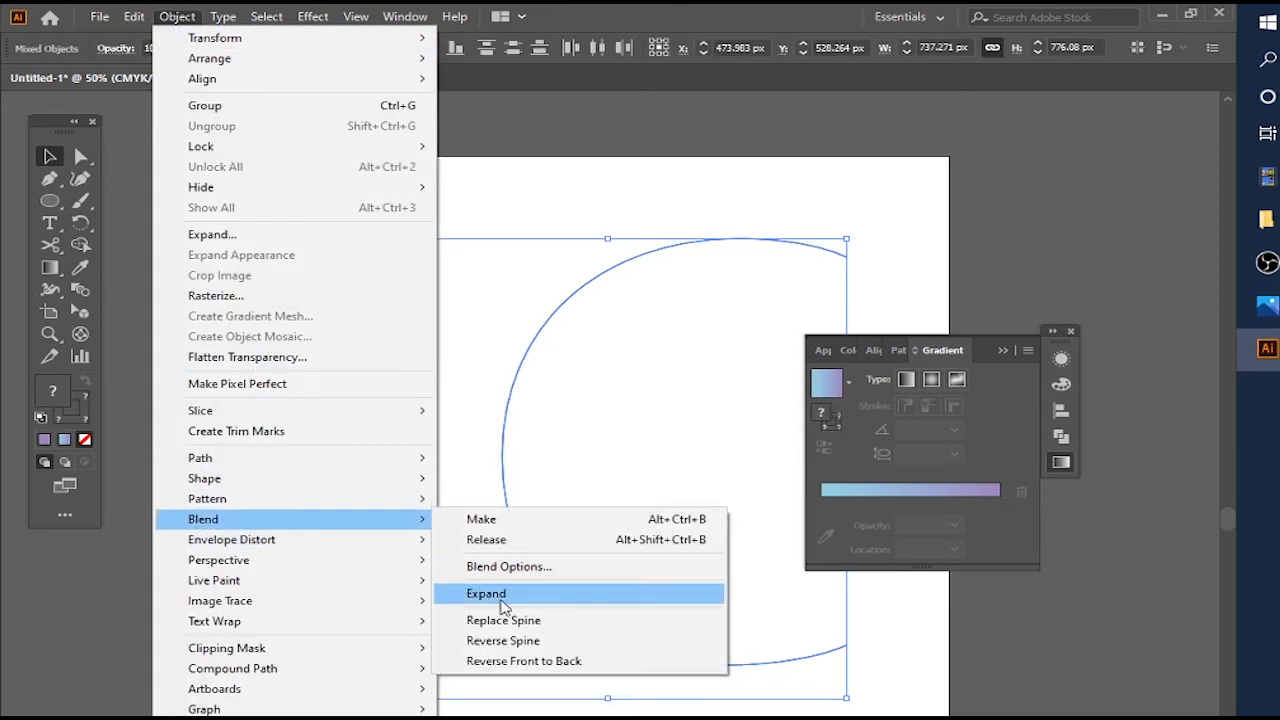
{"action": "left_click", "coordinate": [525, 621]}
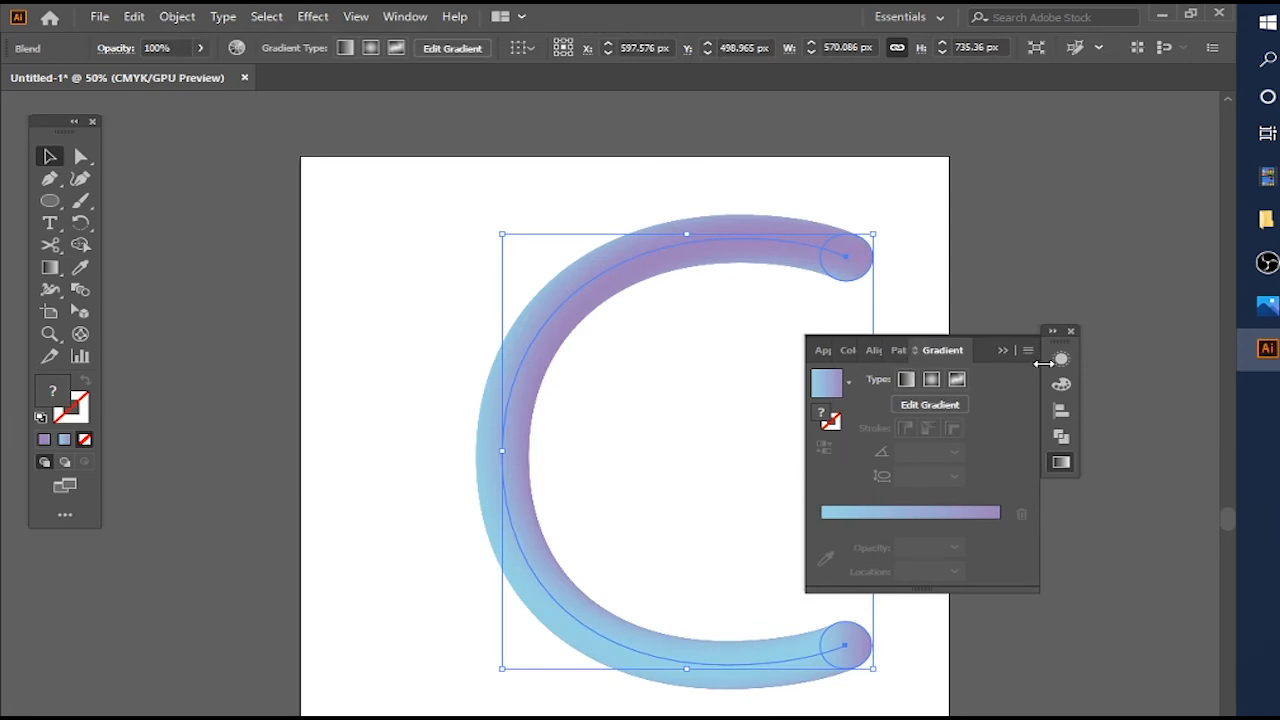
{"action": "left_click", "coordinate": [1088, 593]}
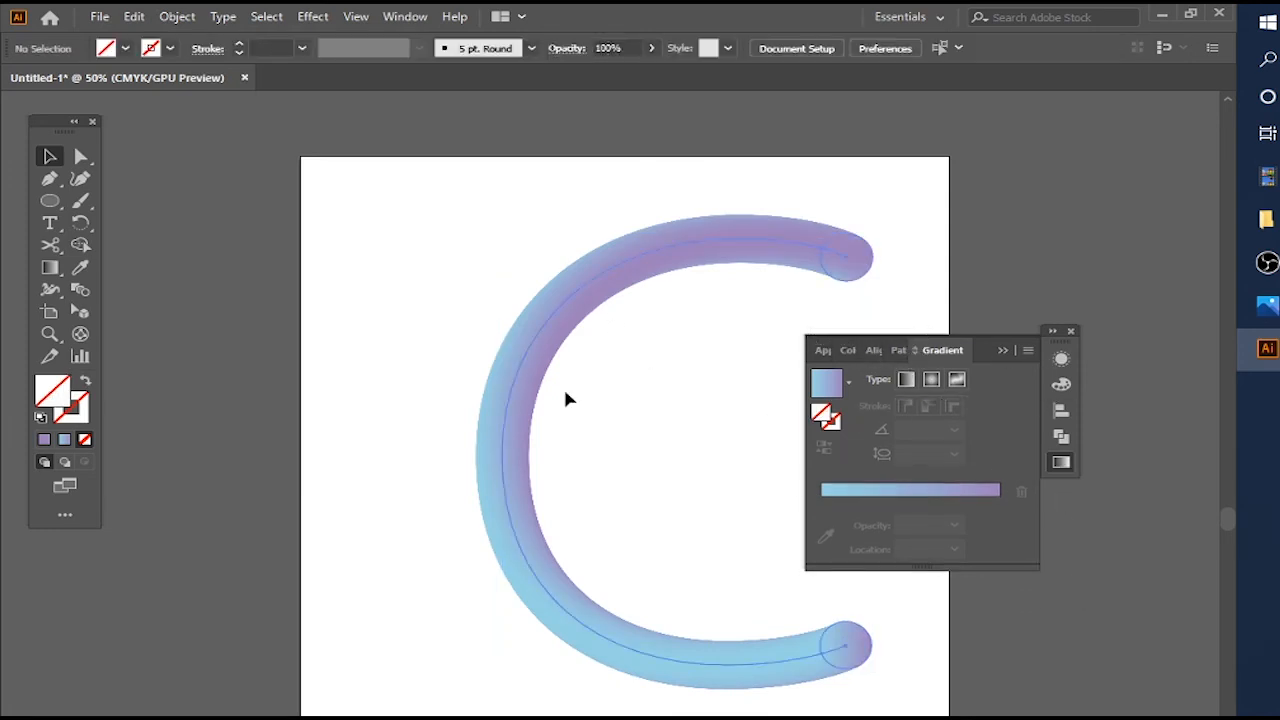
Step: Move the Gradient panel clear of the artboard and select the C-shaped blend
{"action": "left_click", "coordinate": [827, 383]}
{"action": "left_click_drag", "start_coordinate": [985, 362], "coordinate": [1177, 430]}
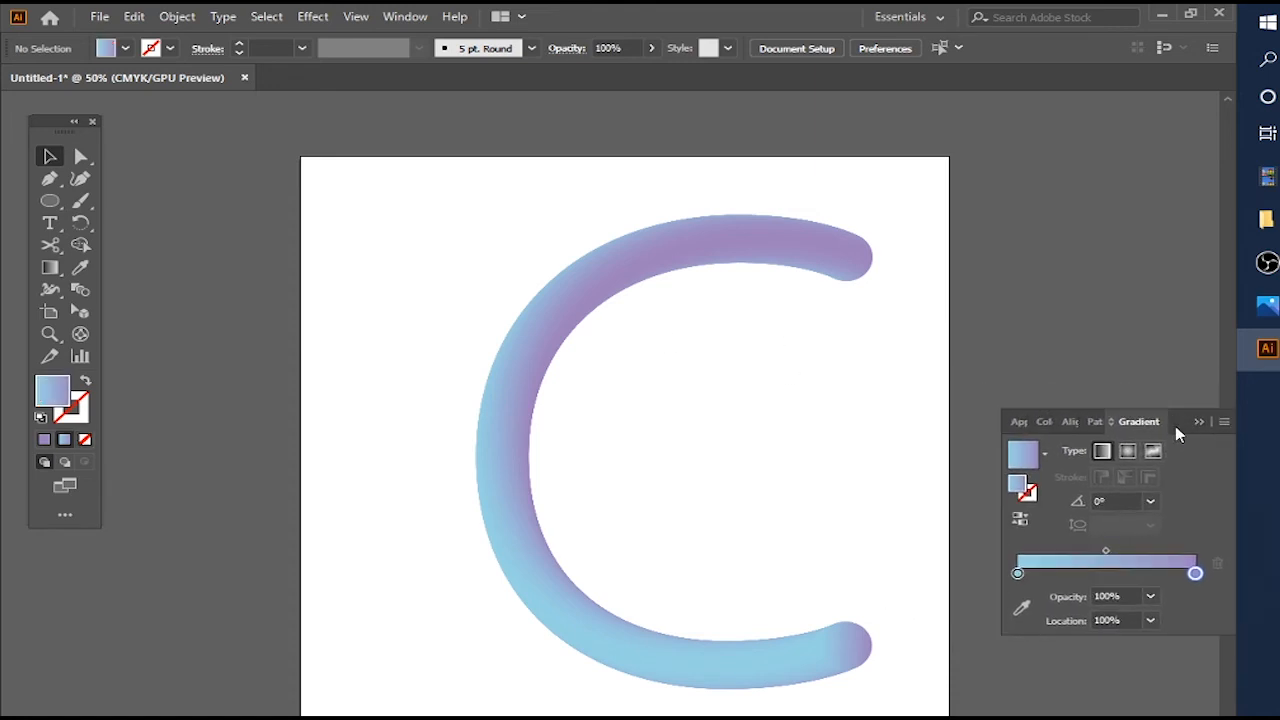
{"action": "left_click_drag", "start_coordinate": [497, 223], "coordinate": [567, 330]}
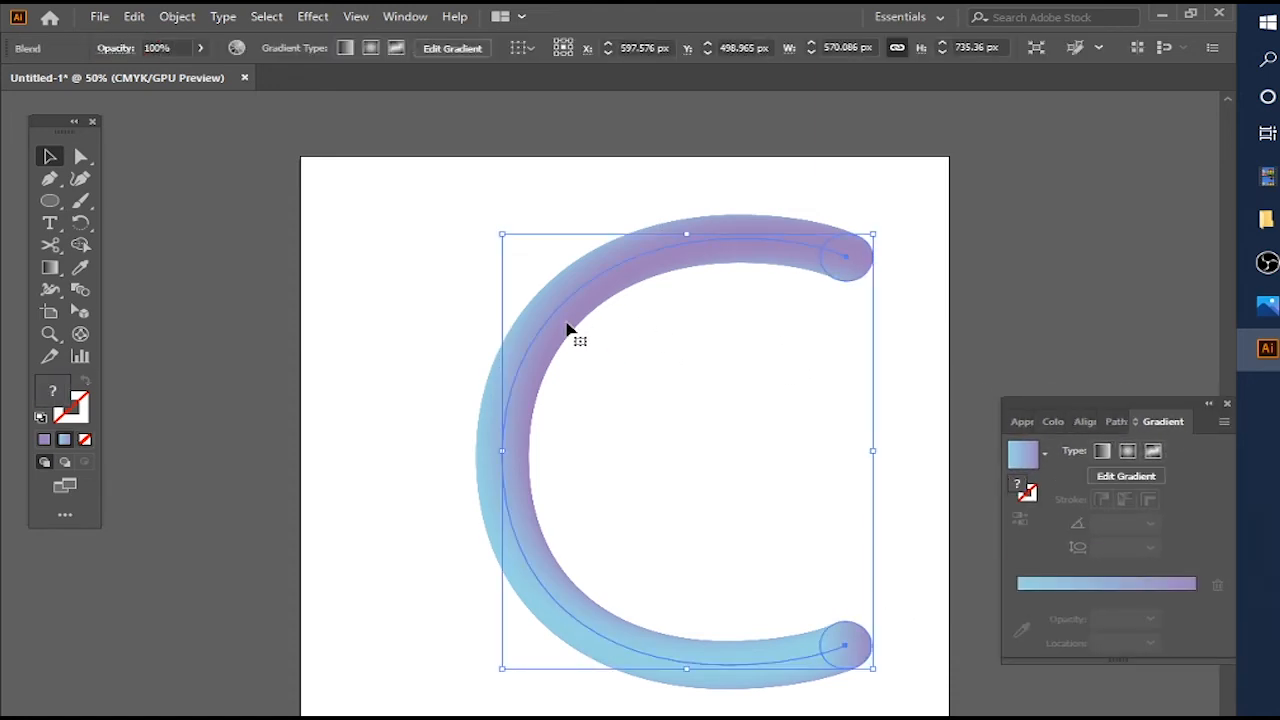
Step: Apply a Roughen effect to the C-shaped blend with the preview on, setting its relative size to 60%
{"action": "left_click", "coordinate": [316, 18]}
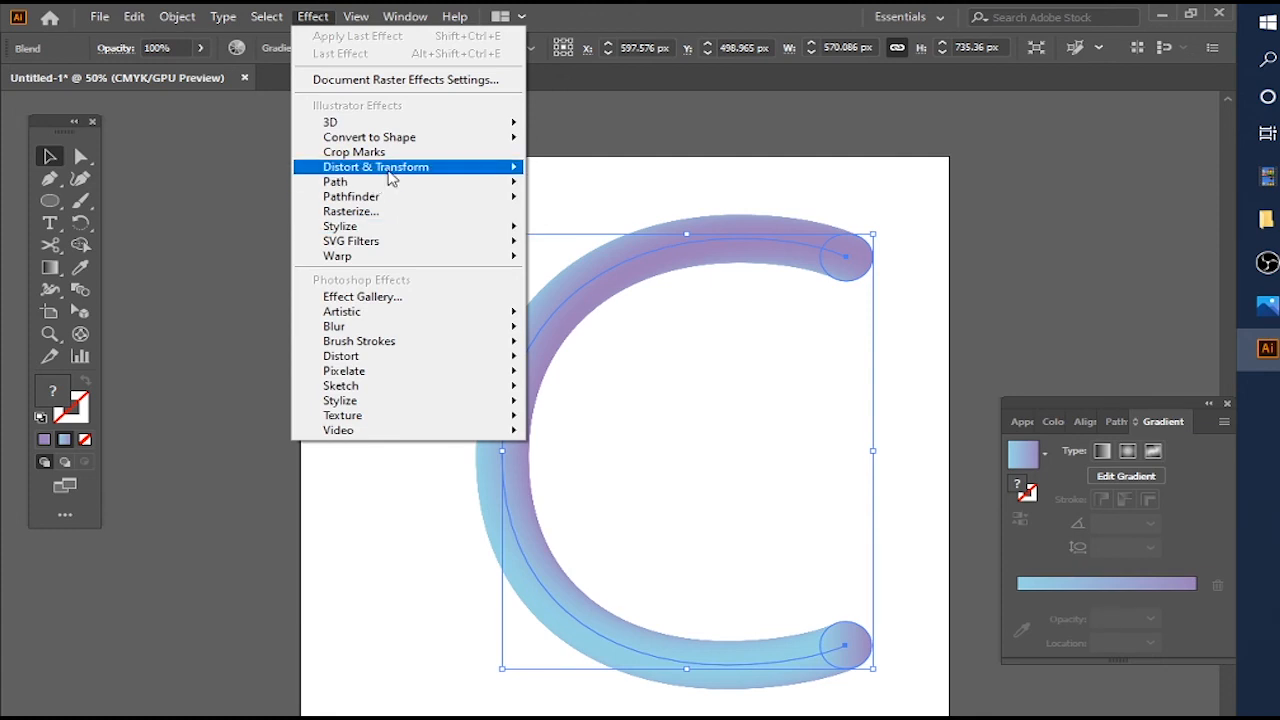
{"action": "mouse_move", "coordinate": [470, 167]}
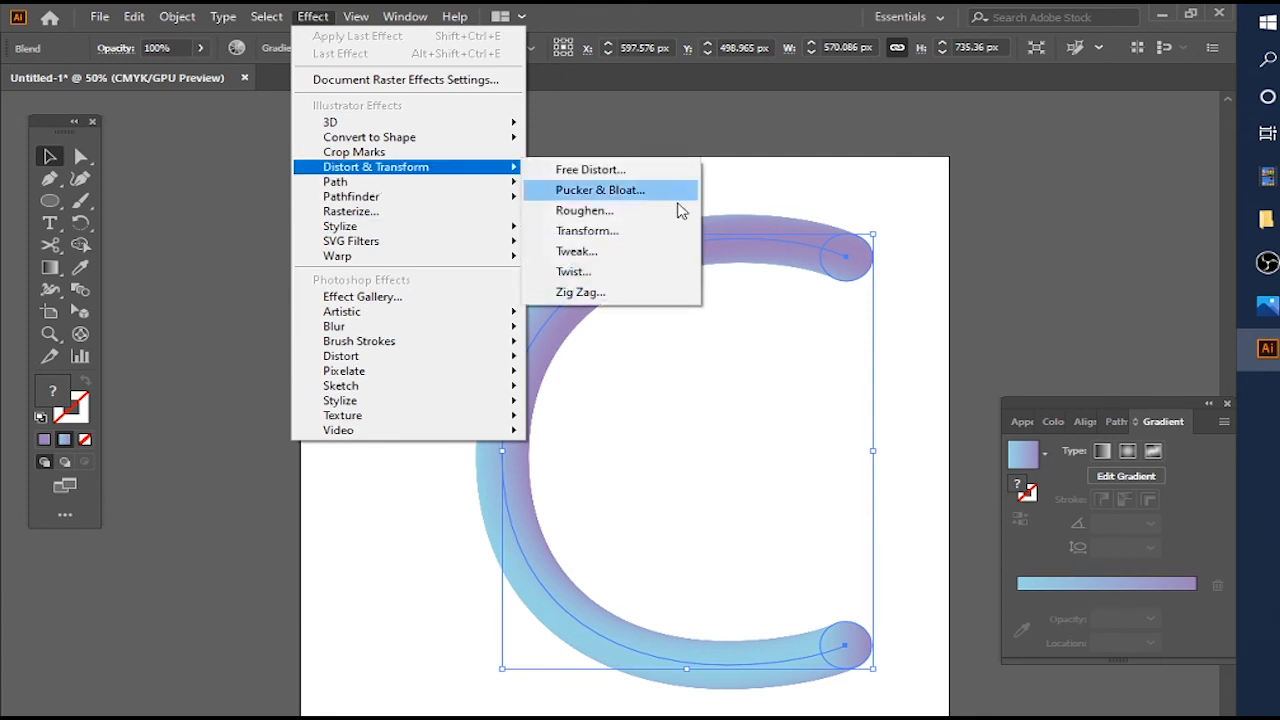
{"action": "left_click", "coordinate": [645, 218]}
{"action": "left_click_drag", "start_coordinate": [966, 158], "coordinate": [1052, 130]}
{"action": "left_click_drag", "start_coordinate": [1012, 190], "coordinate": [1022, 190]}
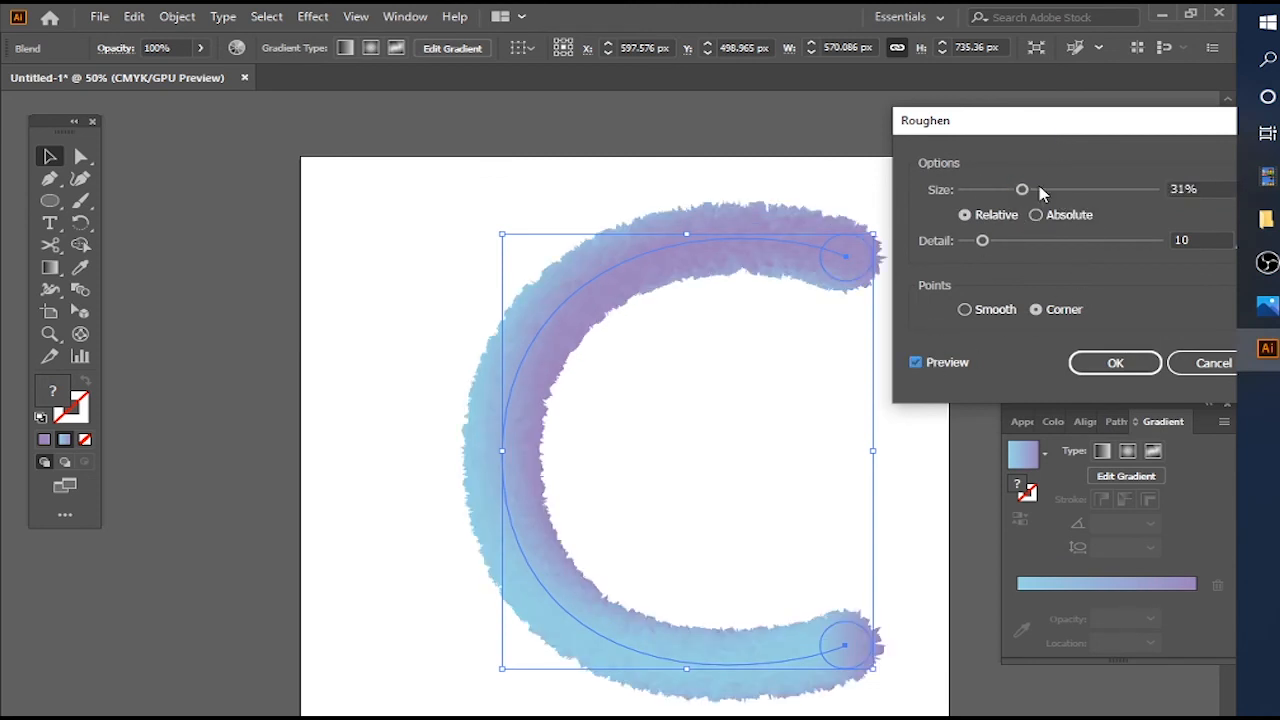
{"action": "left_click", "coordinate": [1042, 190]}
{"action": "left_click", "coordinate": [1060, 191]}
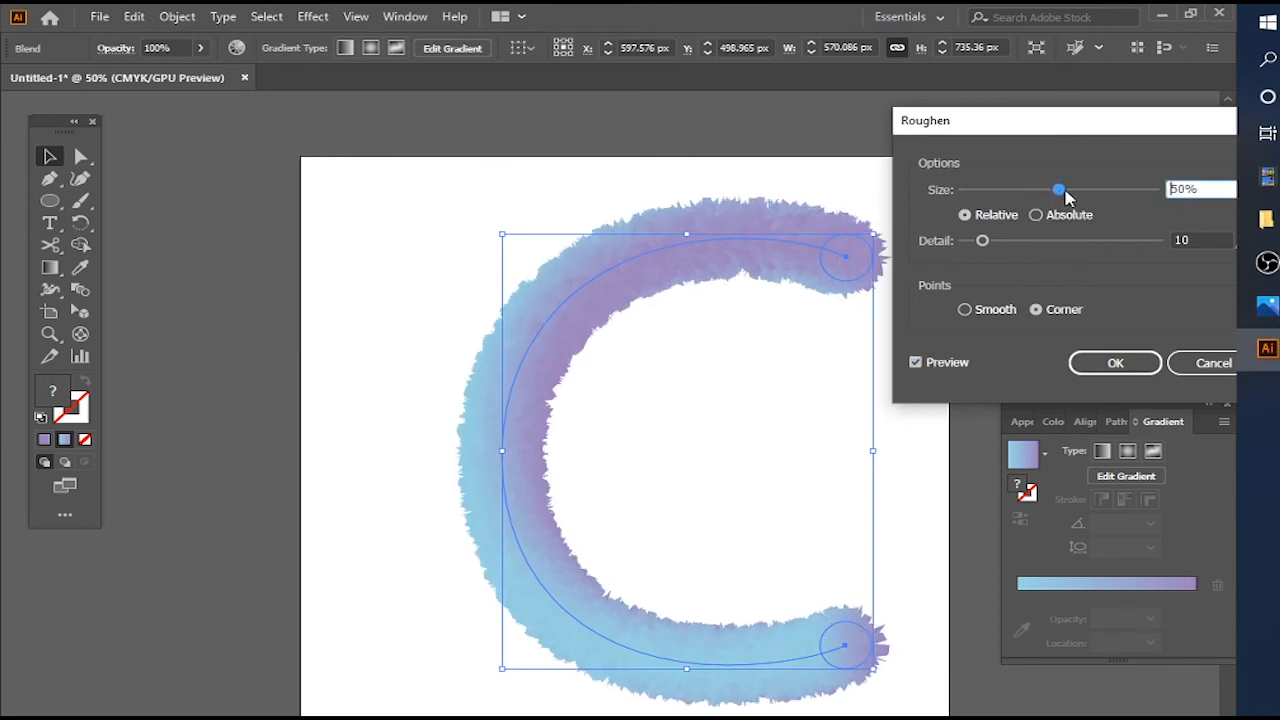
{"action": "left_click", "coordinate": [1068, 191]}
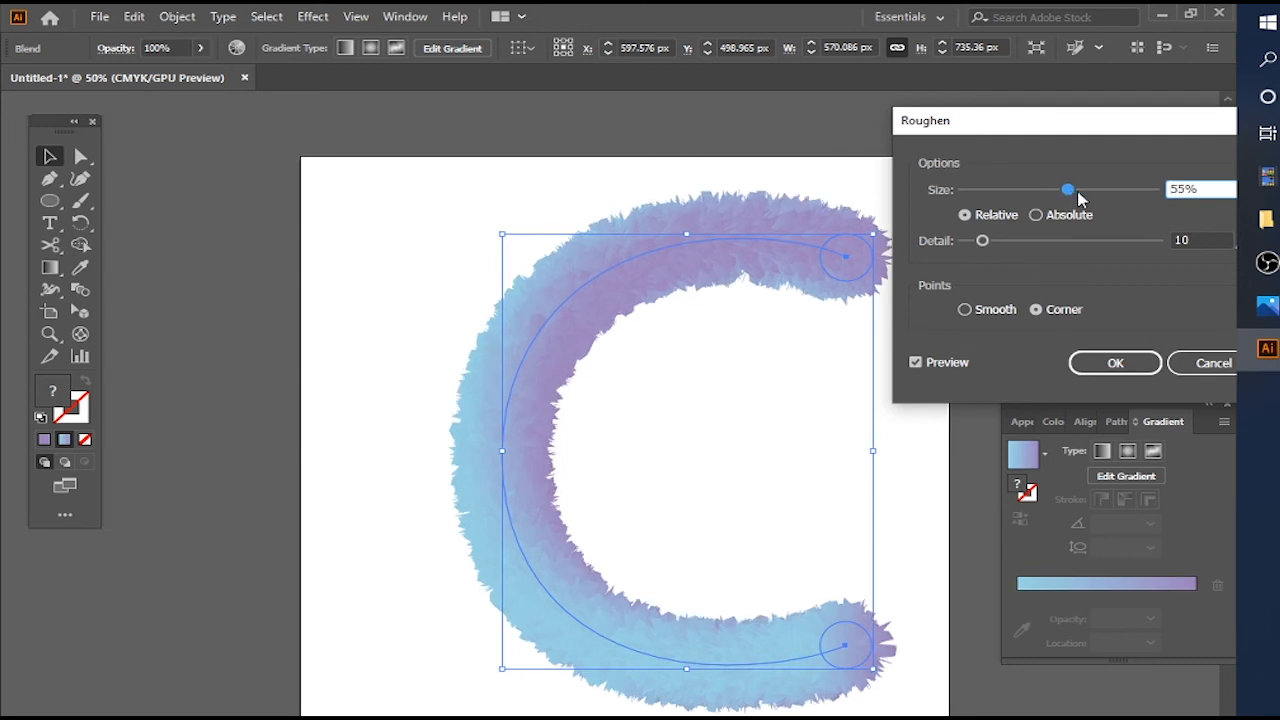
{"action": "left_click", "coordinate": [1078, 191]}
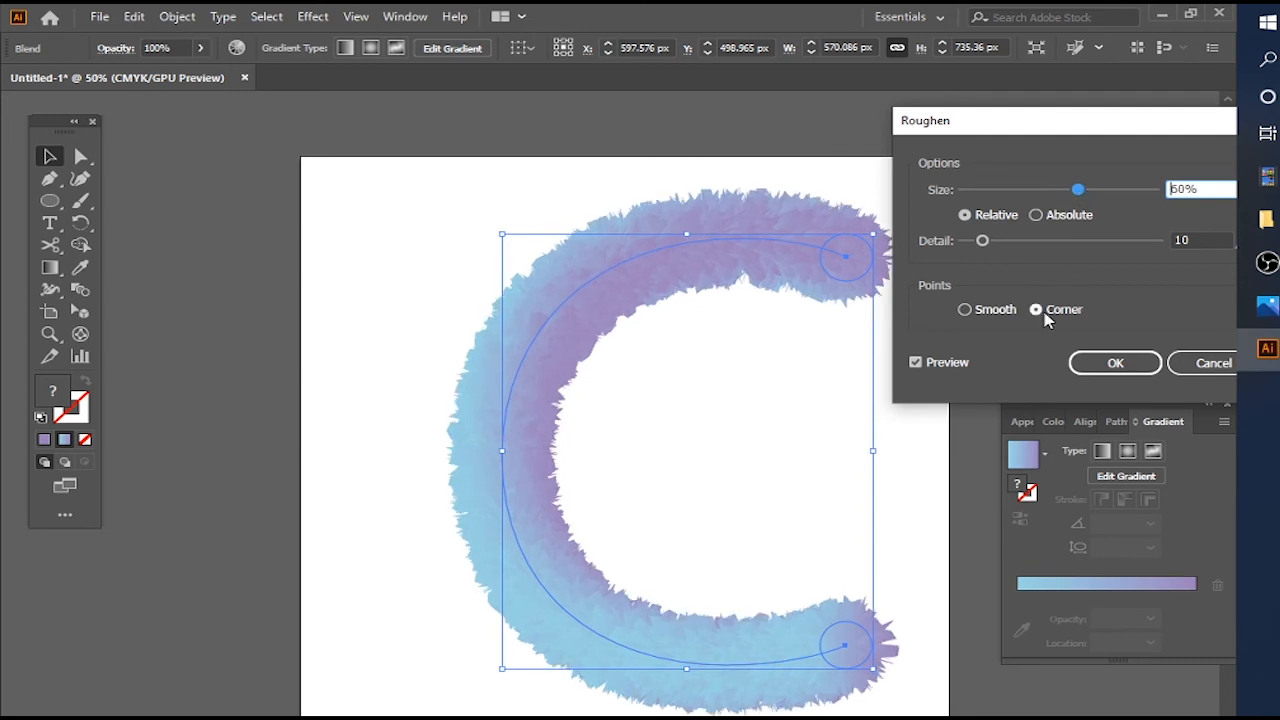
Step: Set the Roughen effect's detail to 67 to make the fur finer
{"action": "left_click", "coordinate": [1021, 241]}
{"action": "left_click_drag", "start_coordinate": [1036, 244], "coordinate": [1070, 240]}
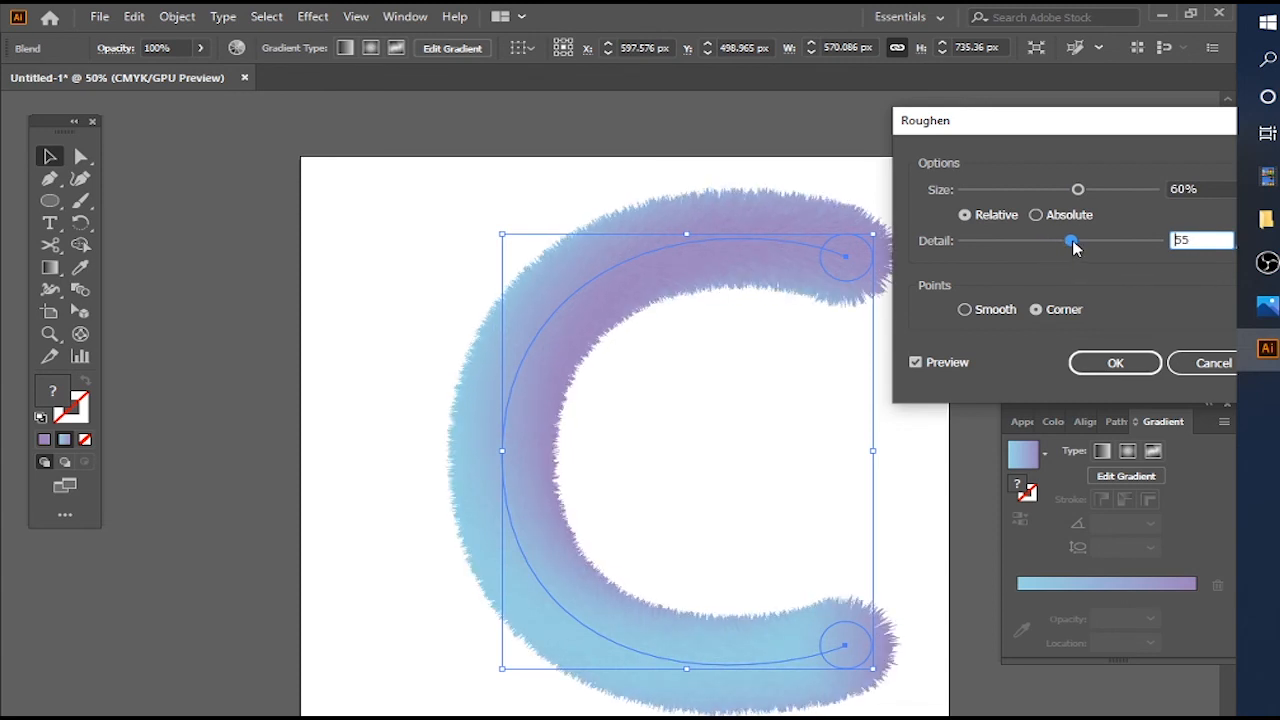
{"action": "left_click_drag", "start_coordinate": [1082, 245], "coordinate": [1094, 244]}
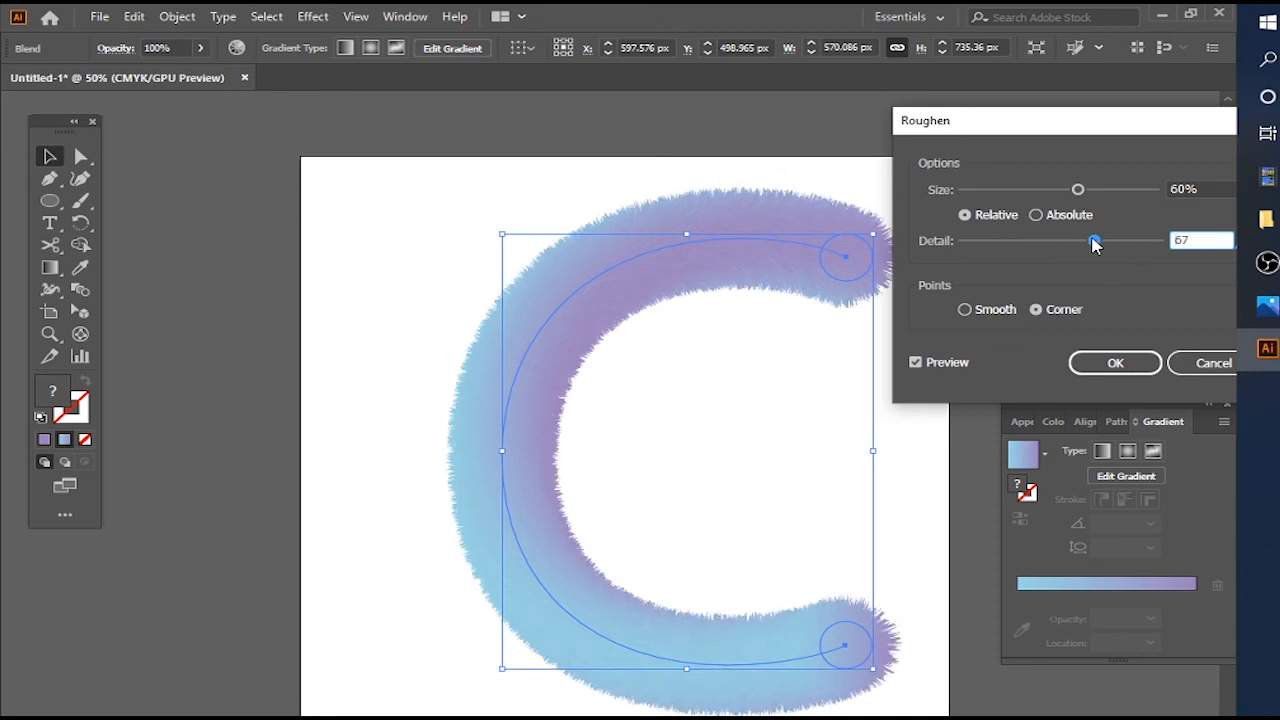
Step: Set the Roughen size to 51% and detail to 61, apply the effect and deselect the C
{"action": "mouse_move", "coordinate": [1077, 190]}
{"action": "left_mouse_down"}
{"action": "mouse_move", "coordinate": [1054, 192]}
{"action": "mouse_move", "coordinate": [1064, 197]}
{"action": "left_mouse_up"}
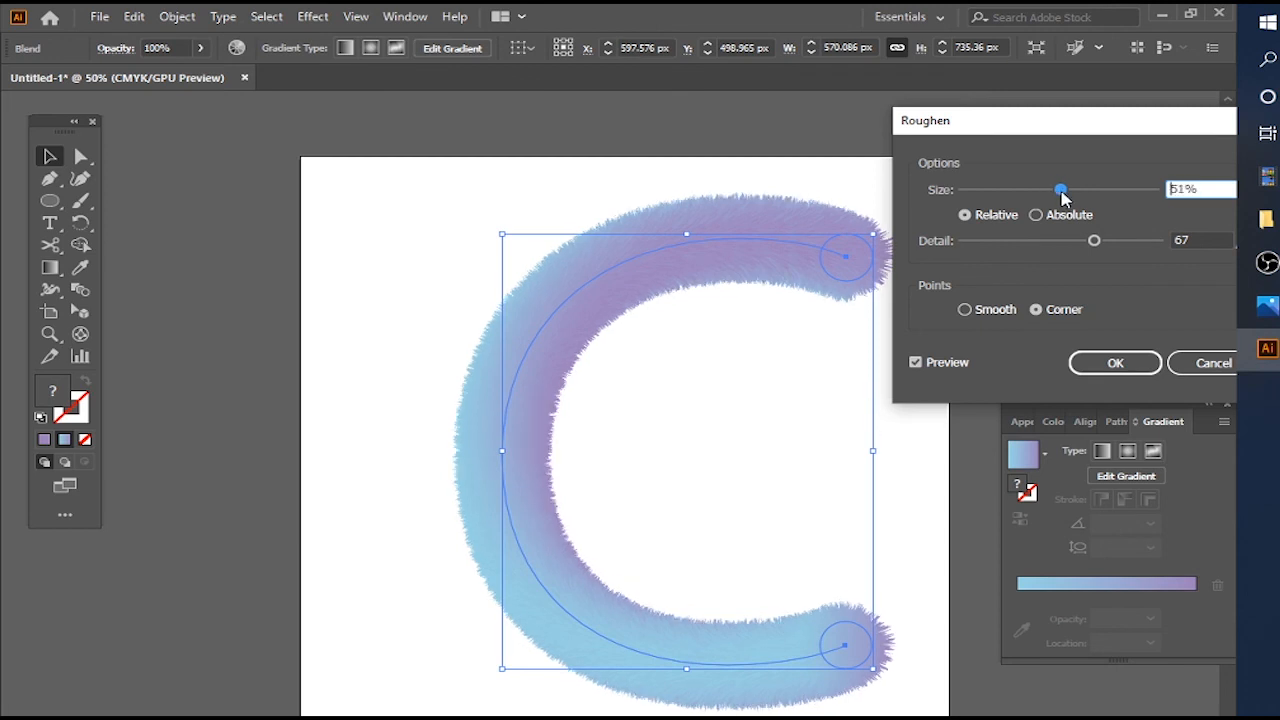
{"action": "left_click", "coordinate": [1093, 242]}
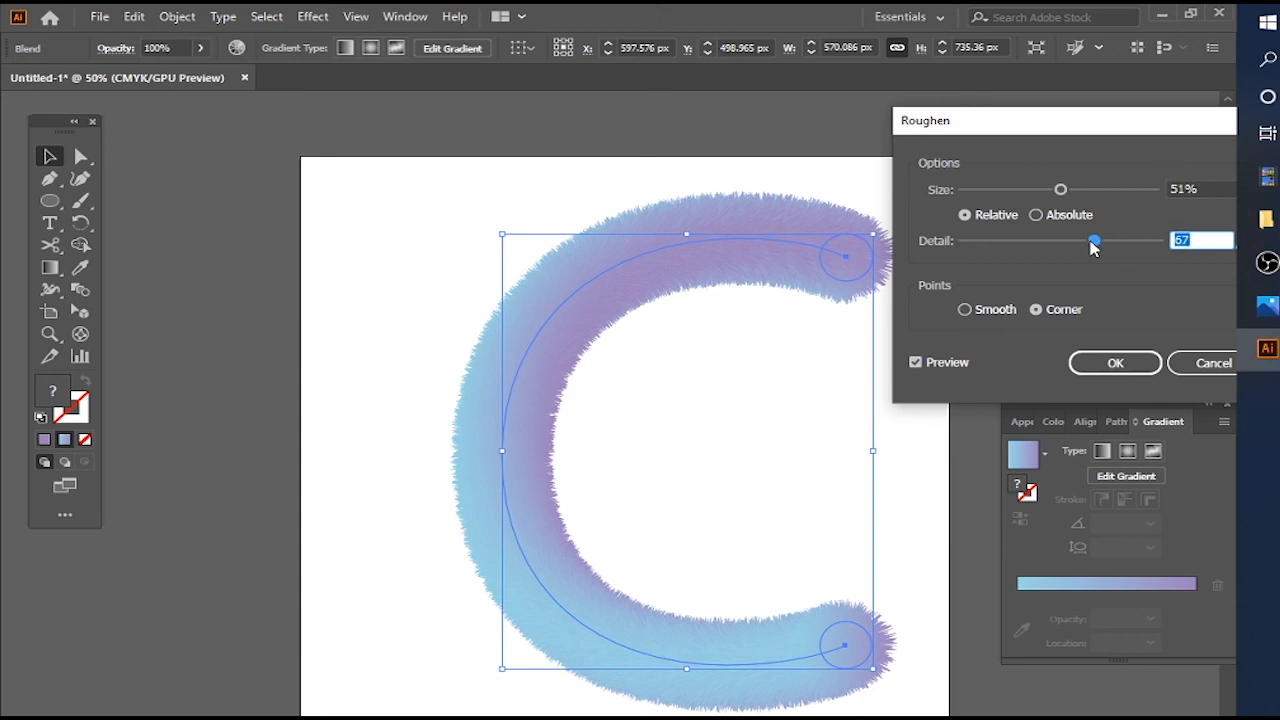
{"action": "left_click_drag", "start_coordinate": [1093, 247], "coordinate": [1087, 248]}
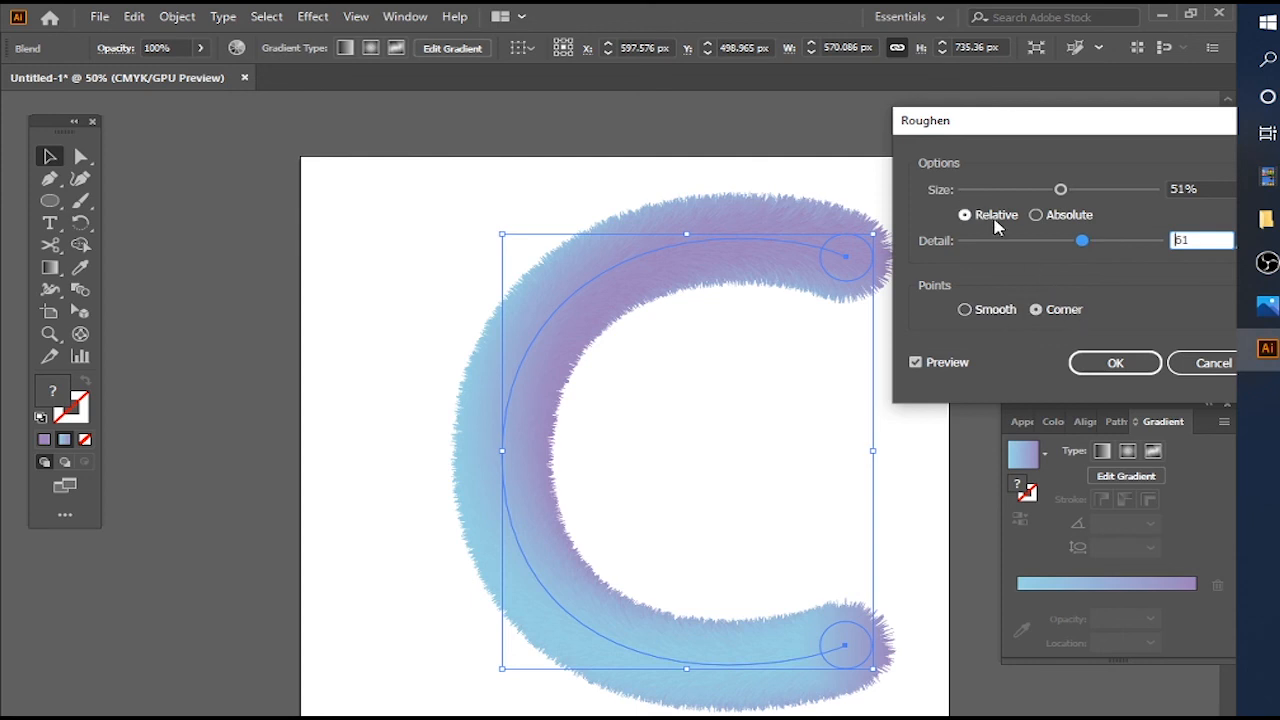
{"action": "left_click", "coordinate": [1114, 363]}
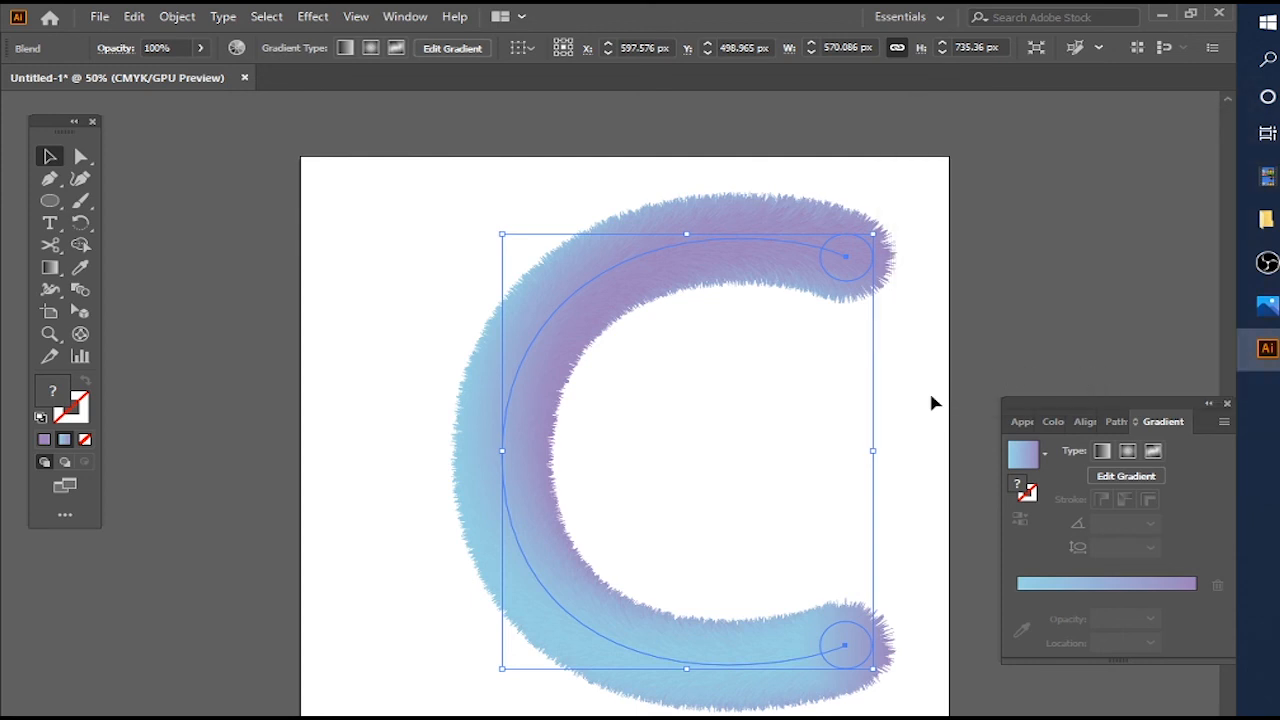
{"action": "left_click", "coordinate": [1027, 341]}
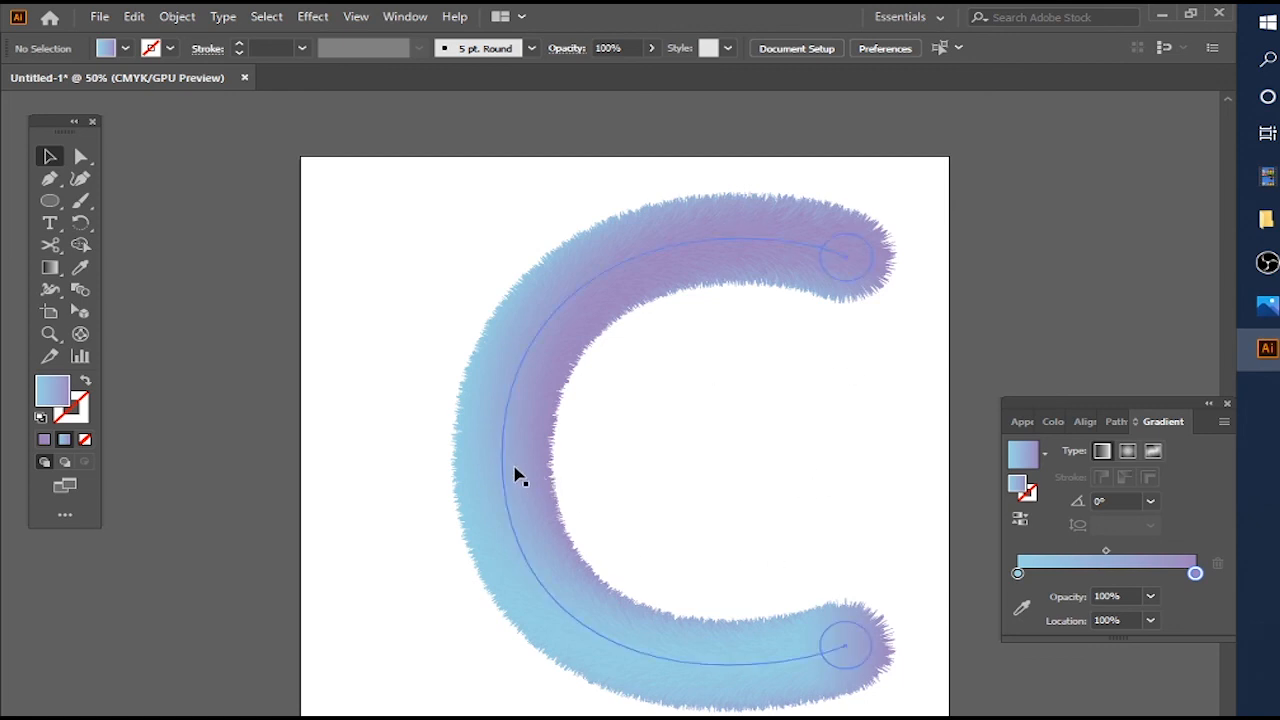
{"action": "left_click_drag", "start_coordinate": [517, 474], "coordinate": [474, 454]}
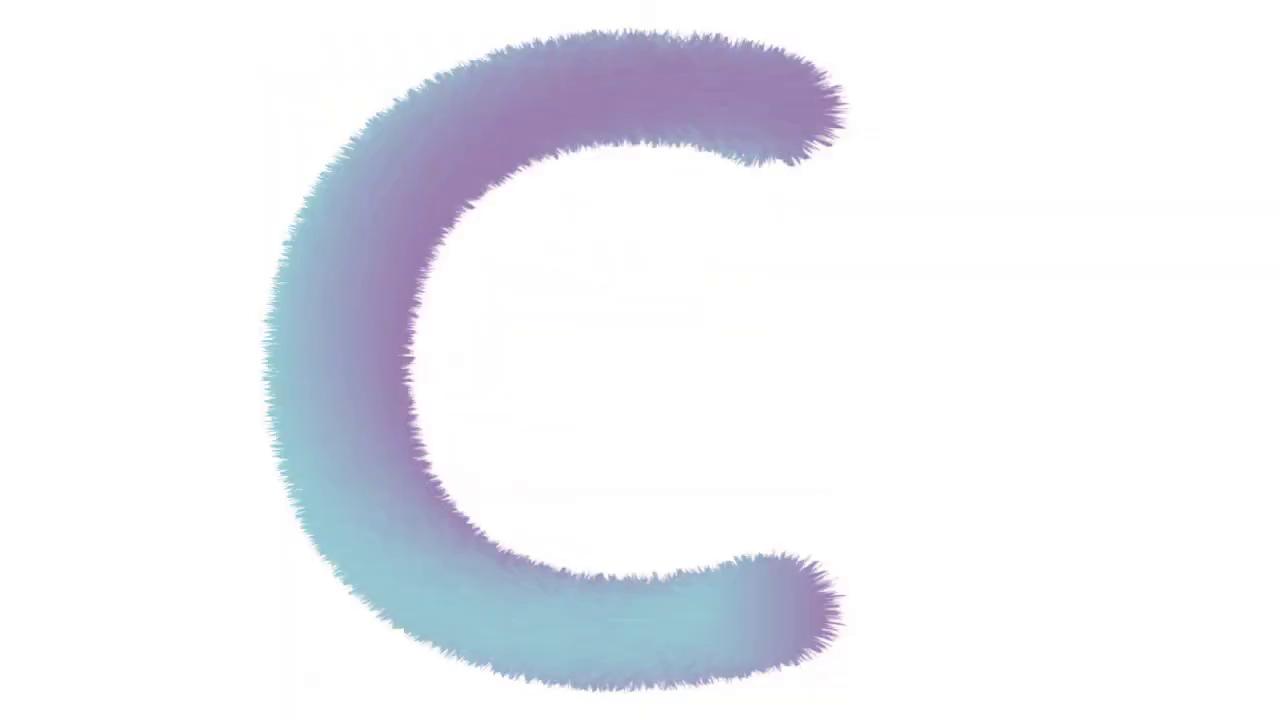